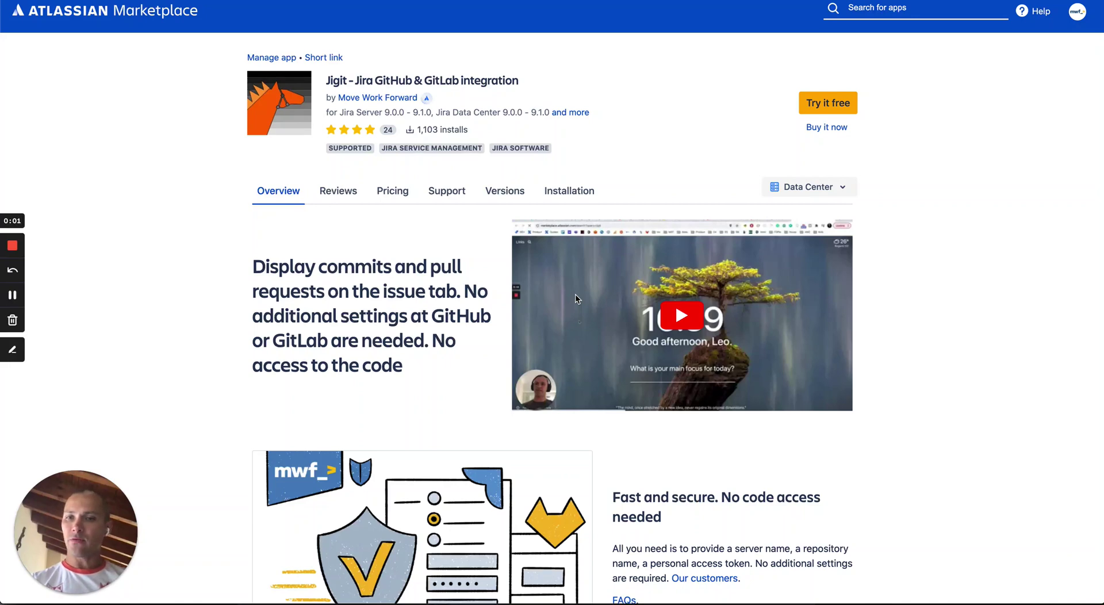
# Browse the app listing and view the vendor's partner status details.
pyautogui.scroll(-1, 593, 382)
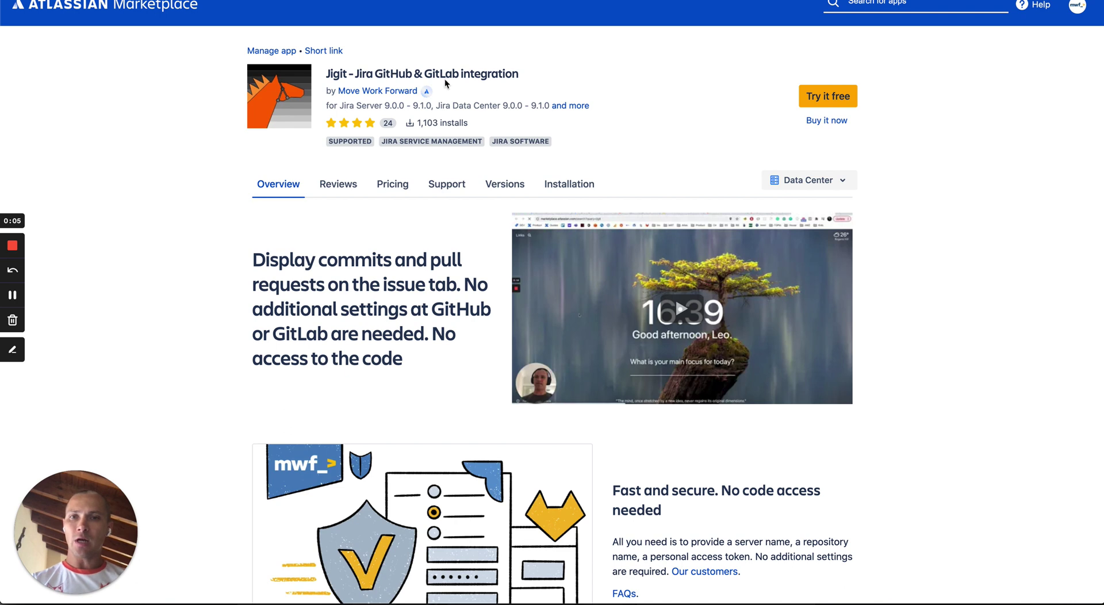
pyautogui.scroll(-1, 428, 249)
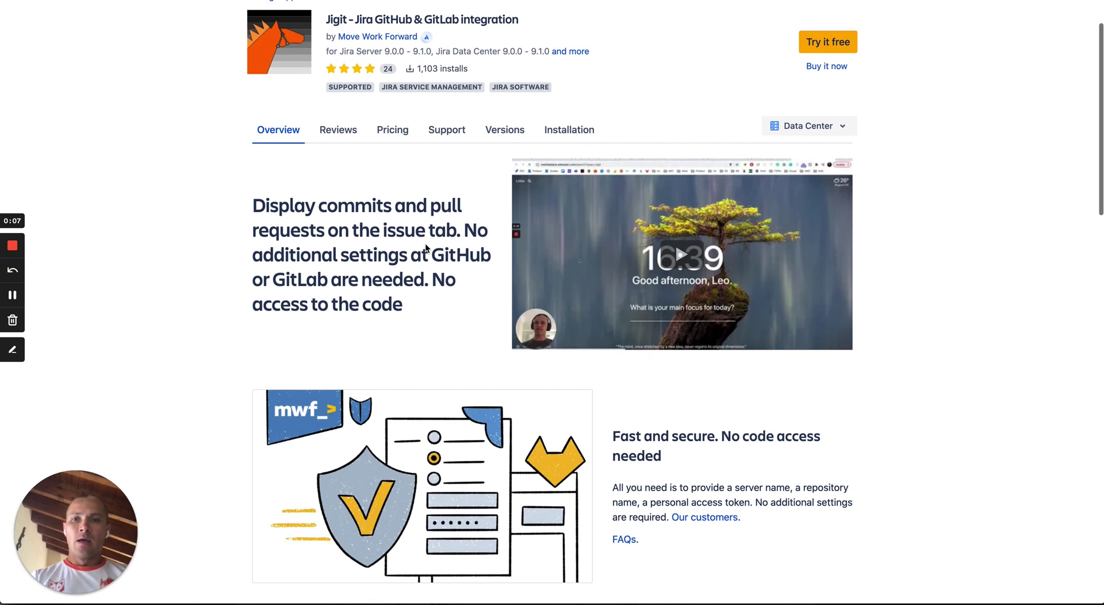
pyautogui.scroll(-3, 444, 313)
pyautogui.scroll(-1, 443, 313)
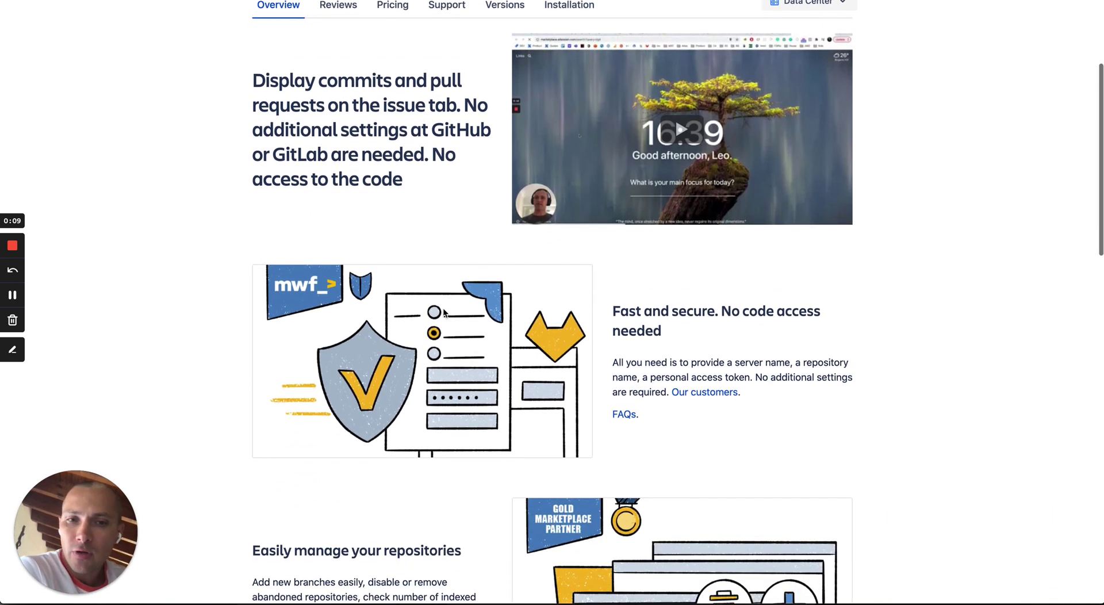
pyautogui.scroll(-2, 476, 420)
pyautogui.scroll(2, 476, 419)
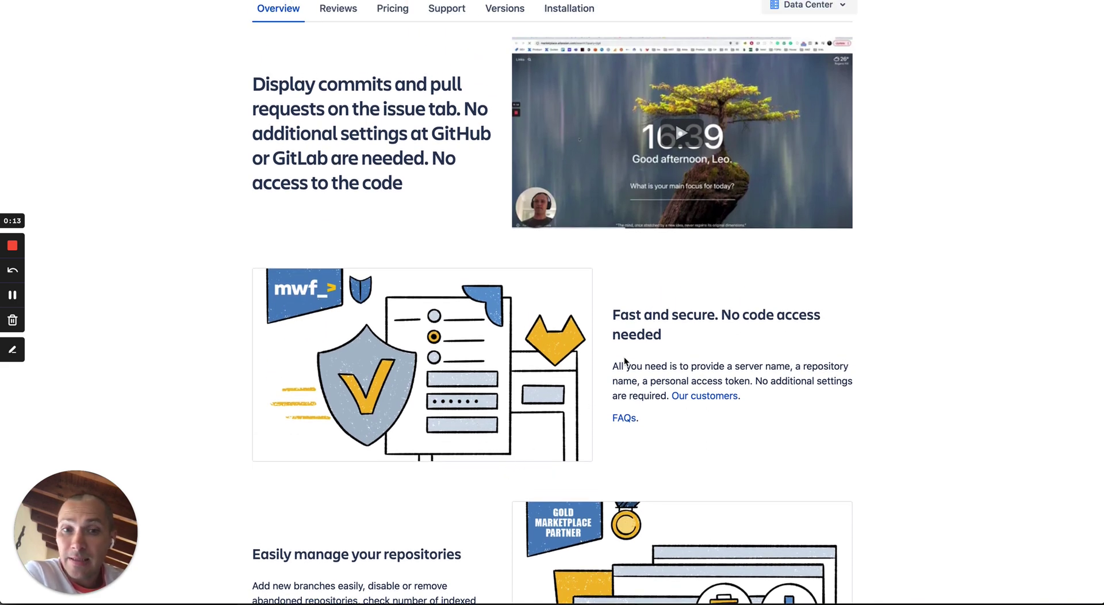
pyautogui.scroll(-2, 628, 357)
pyautogui.scroll(-5, 629, 357)
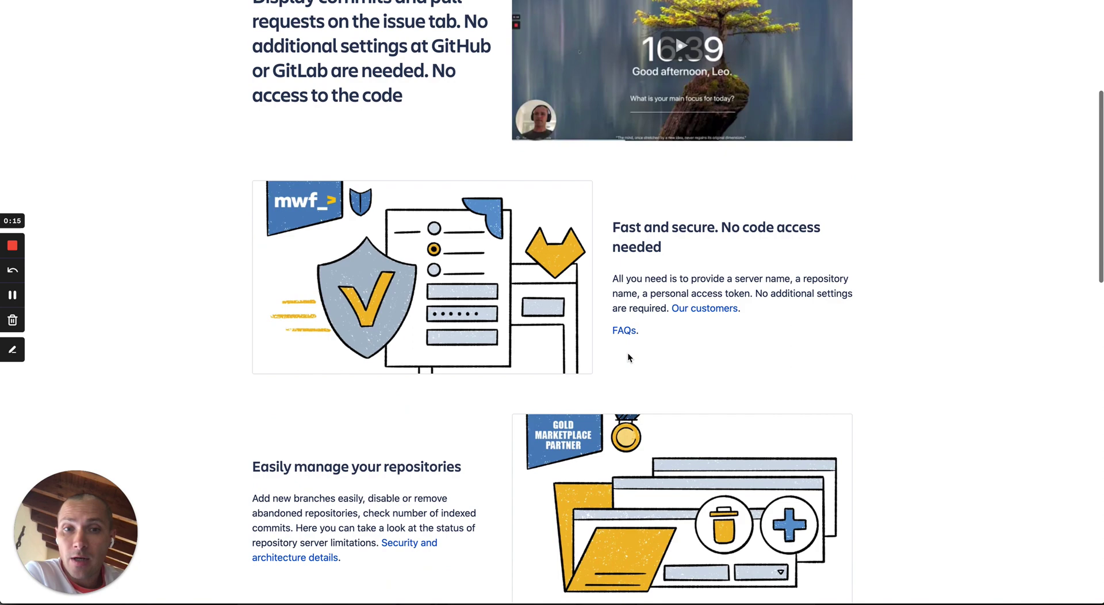
pyautogui.scroll(-4, 628, 358)
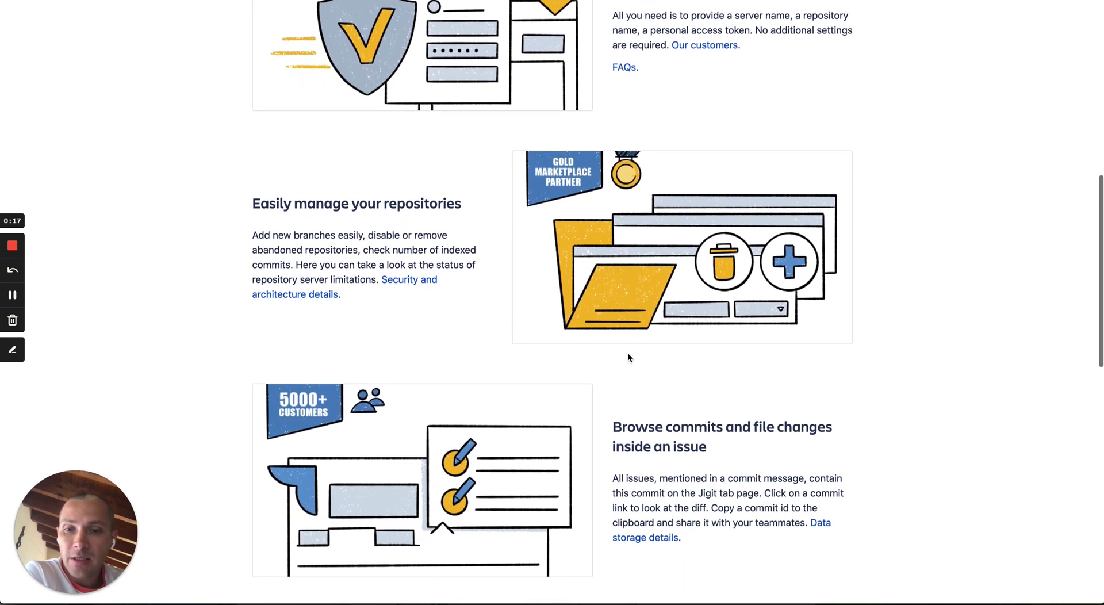
pyautogui.scroll(-2, 630, 358)
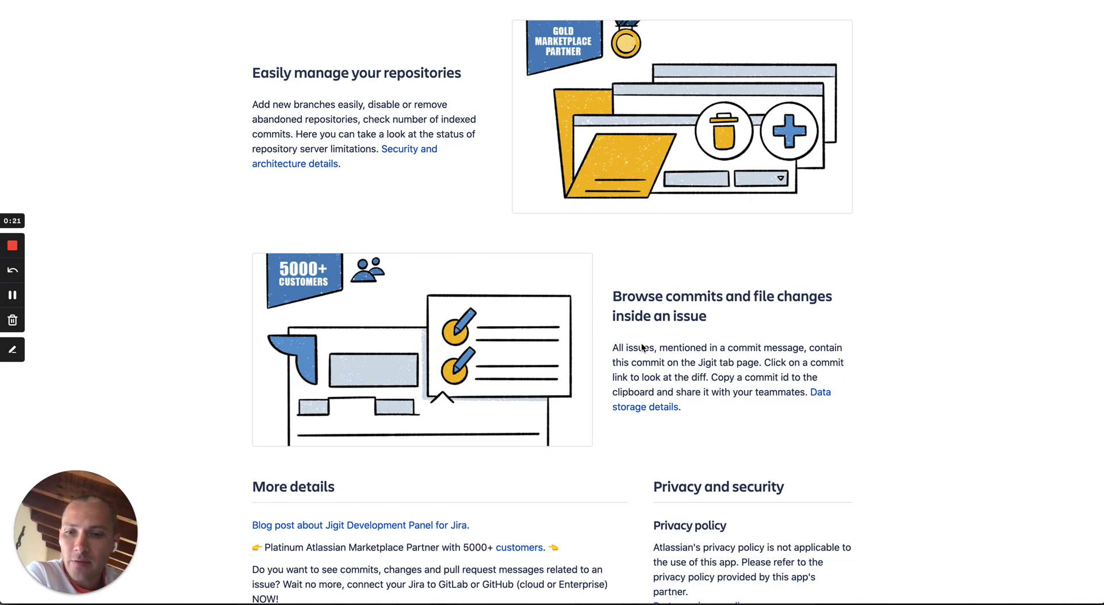
pyautogui.scroll(15, 293, 420)
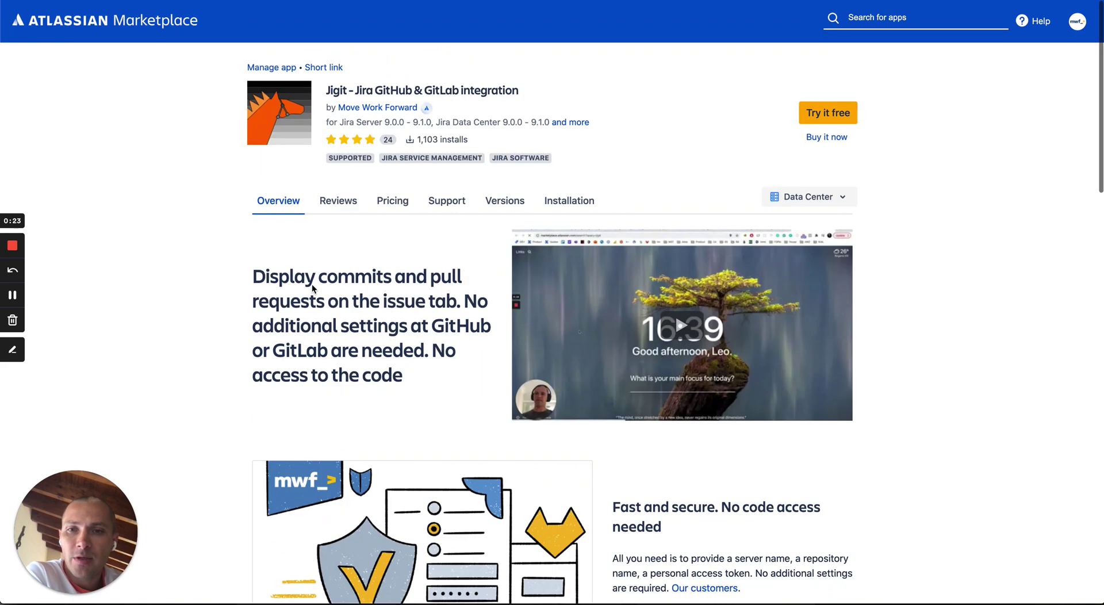
pyautogui.click(426, 111)
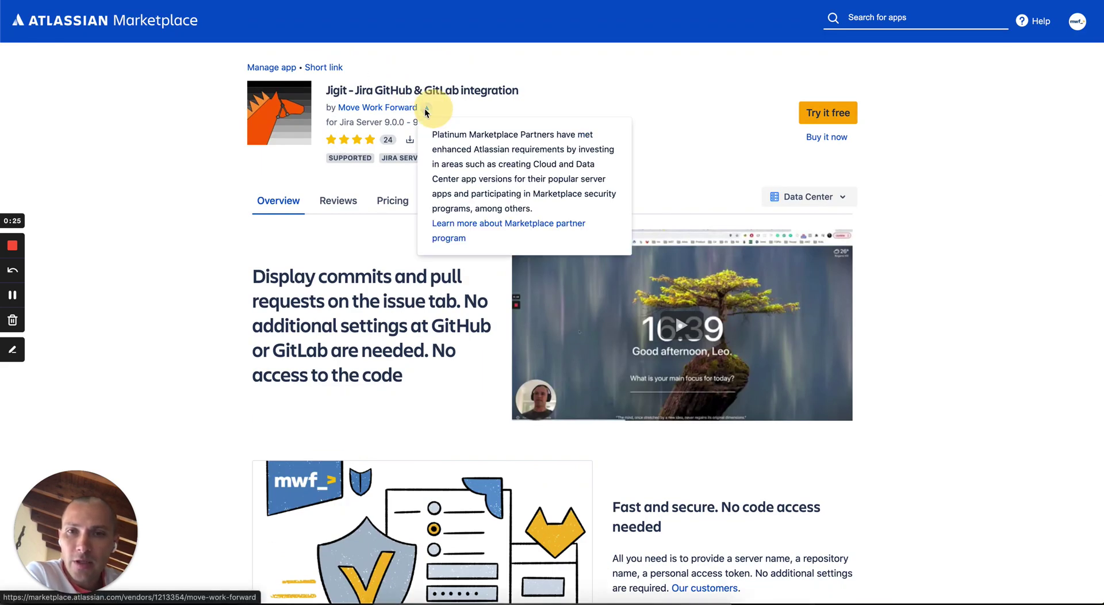
pyautogui.click(16, 306)
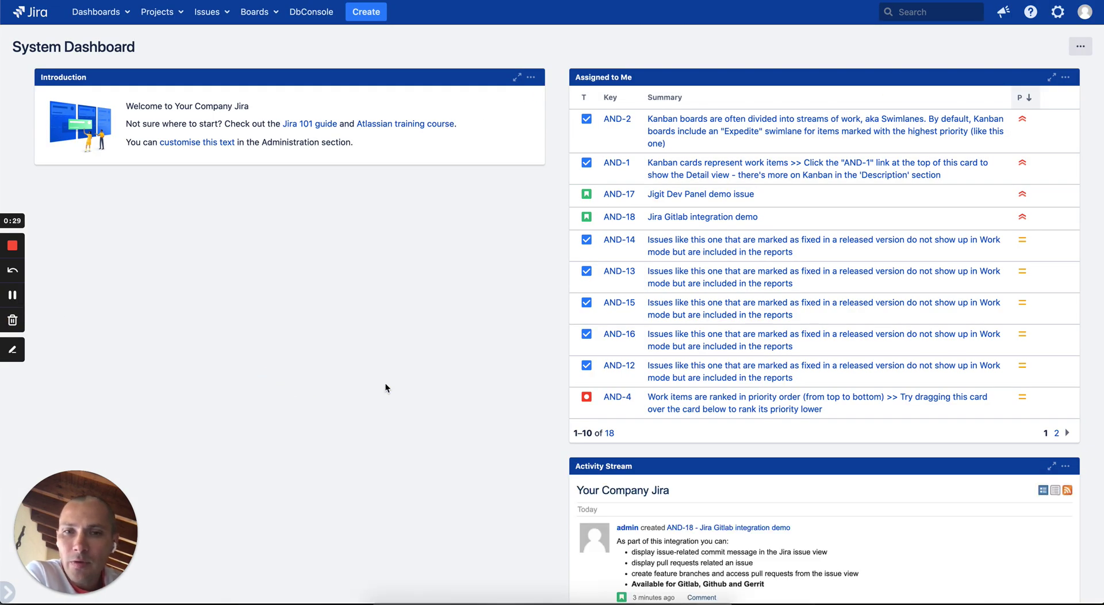
# Go to Manage apps in the administration settings and open Jigit Plugin Config.
pyautogui.click(1059, 12)
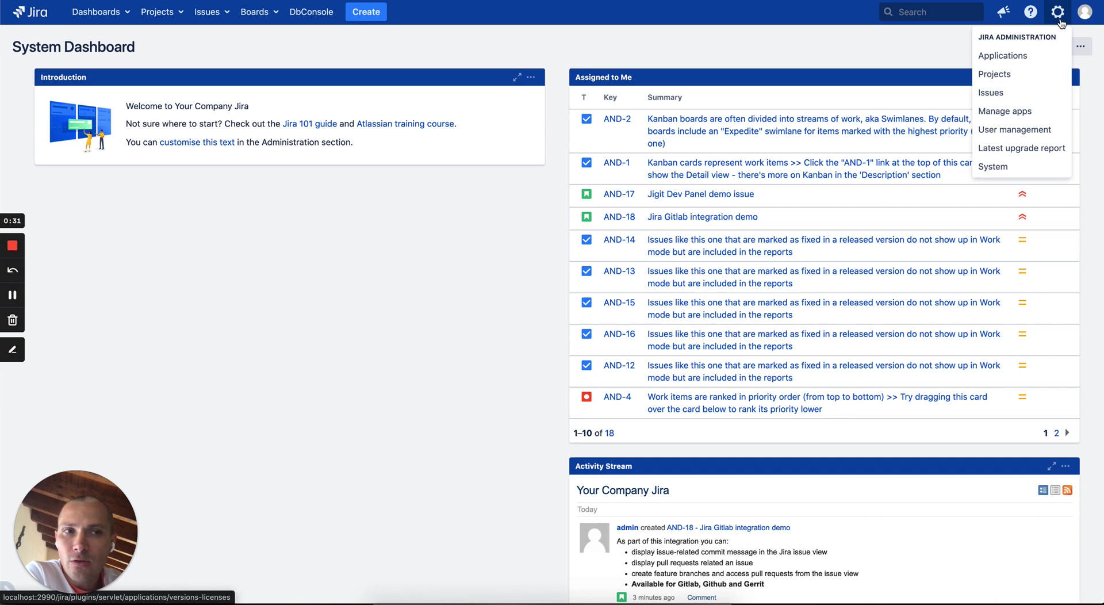
pyautogui.click(1018, 114)
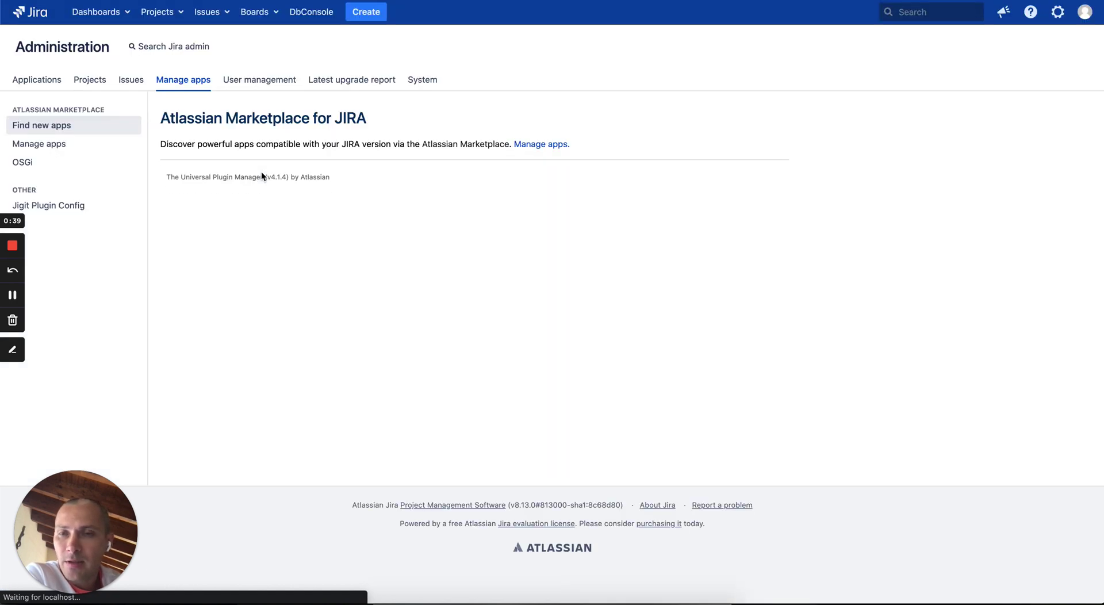
pyautogui.click(87, 206)
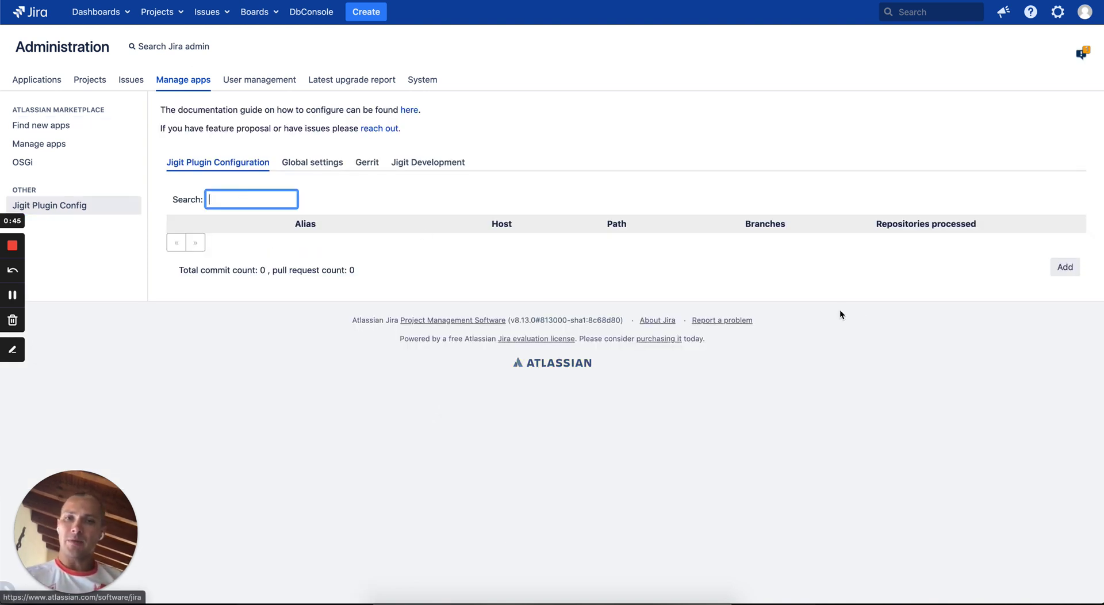
pyautogui.click(716, 247)
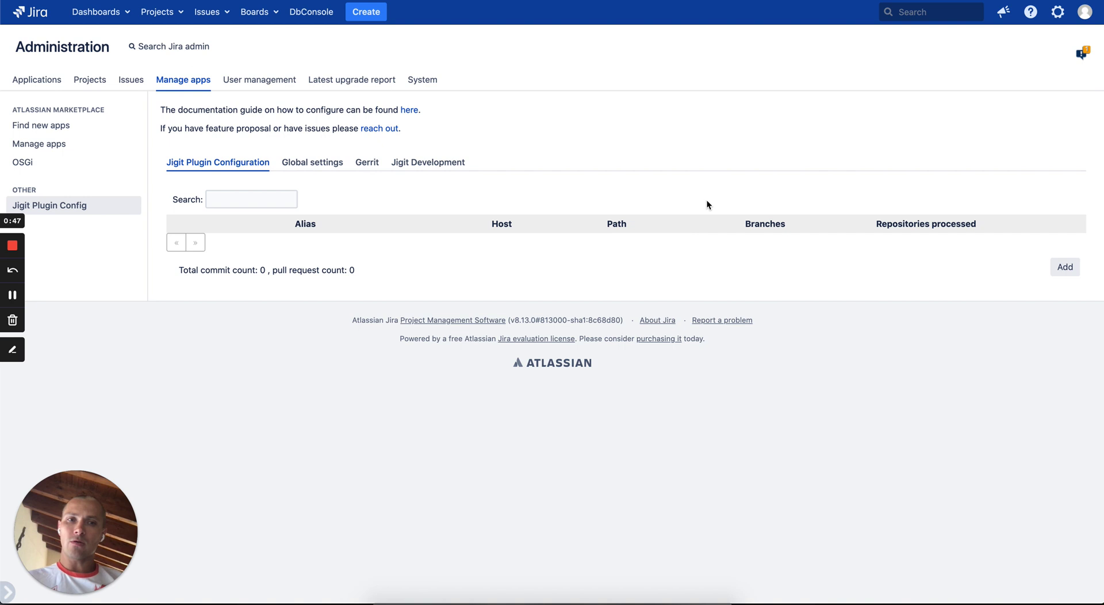
pyautogui.click(1059, 267)
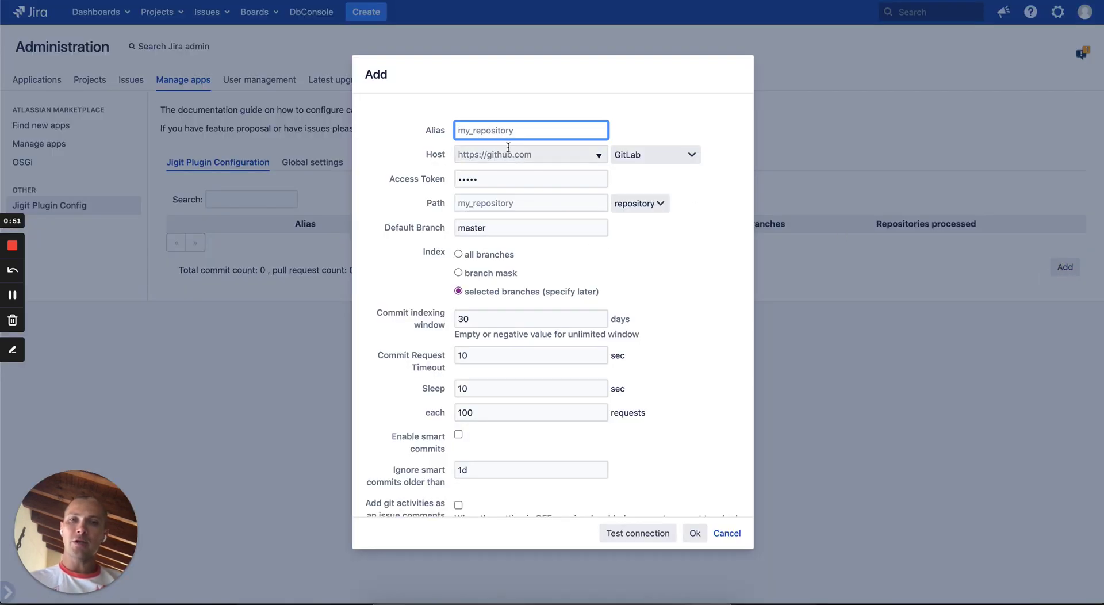
pyautogui.write('Move ')
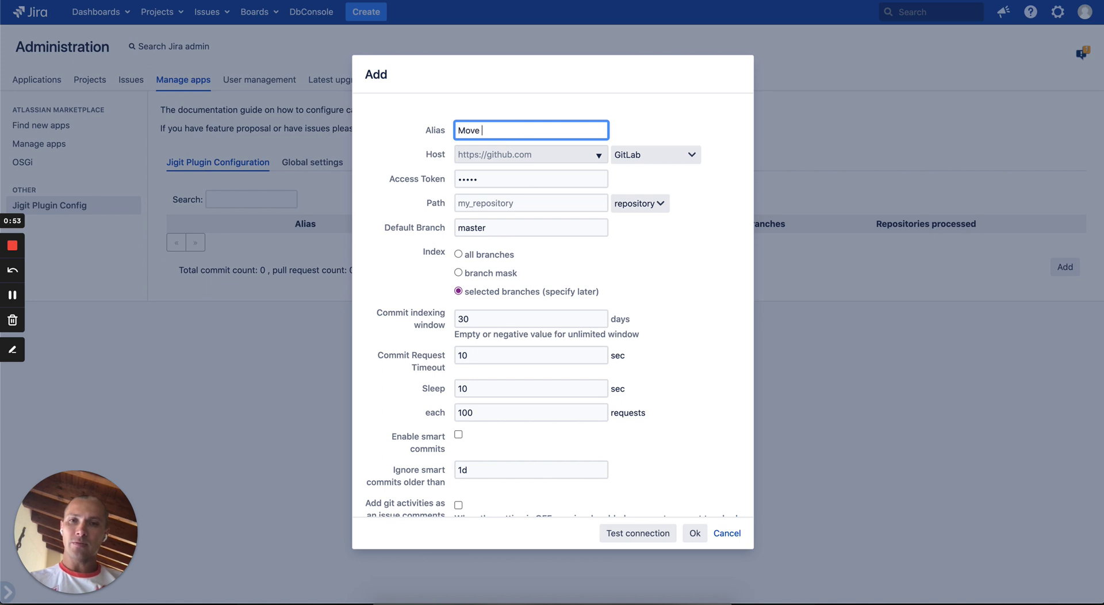
pyautogui.write('Work Forwar')
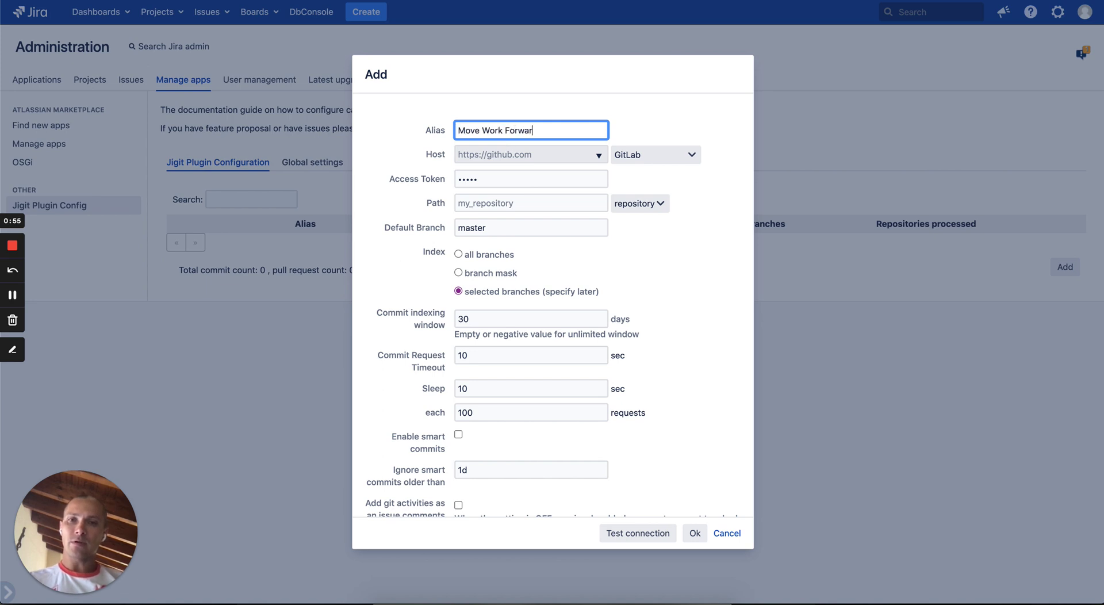
pyautogui.write('d Ji')
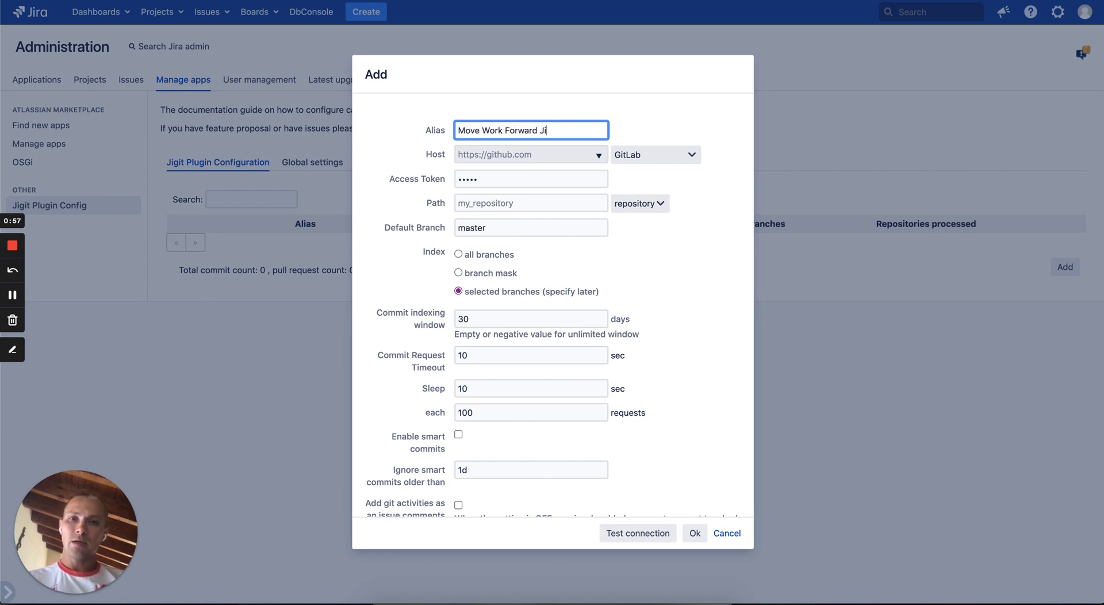
pyautogui.write('git Demo')
pyautogui.click(514, 154)
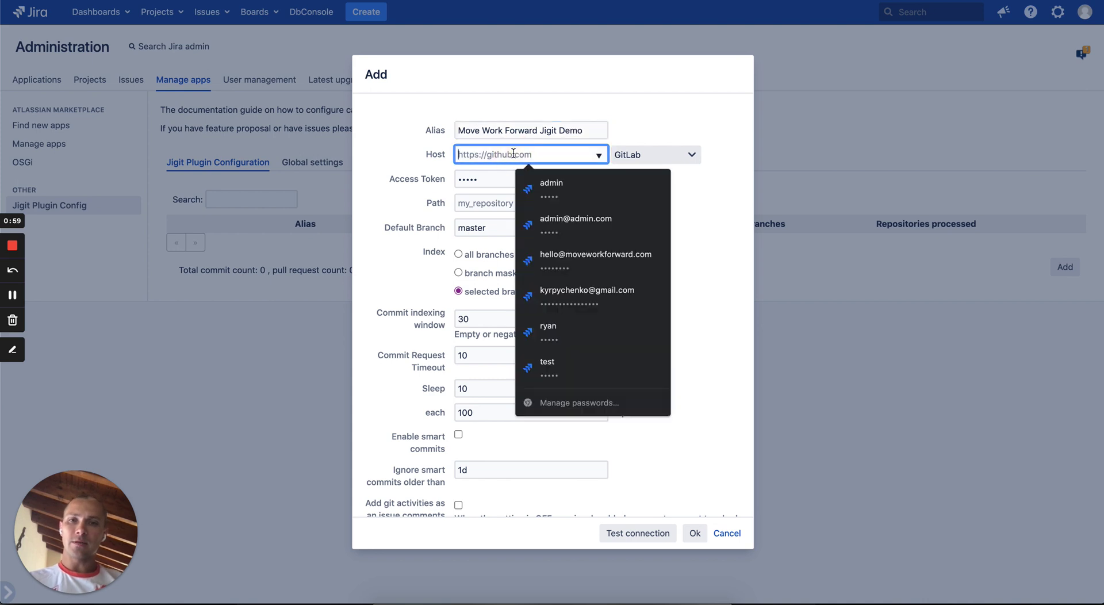
pyautogui.write('http')
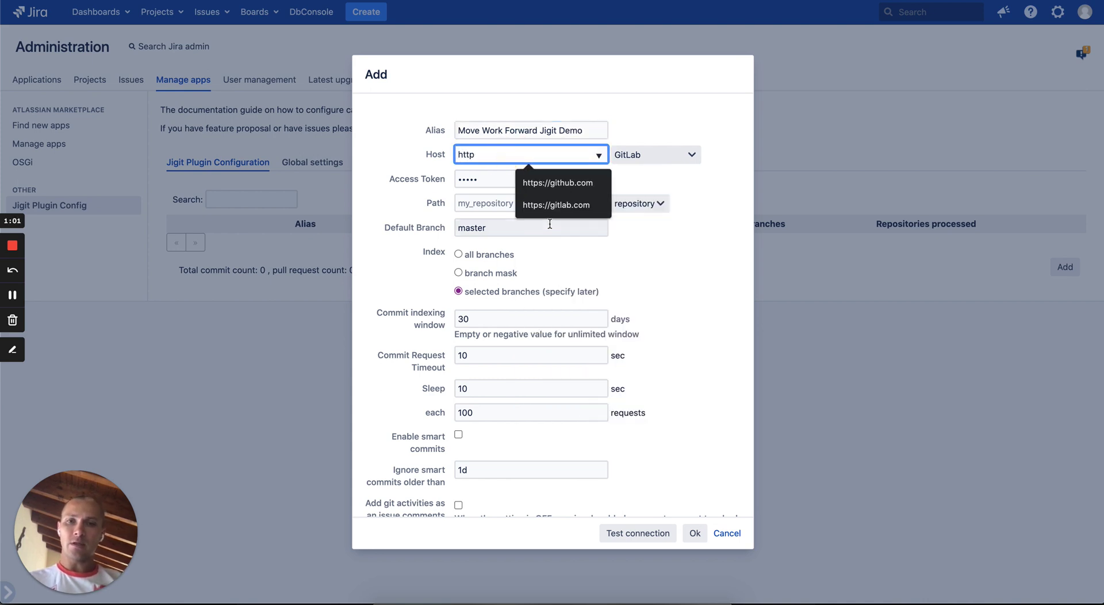
pyautogui.click(555, 205)
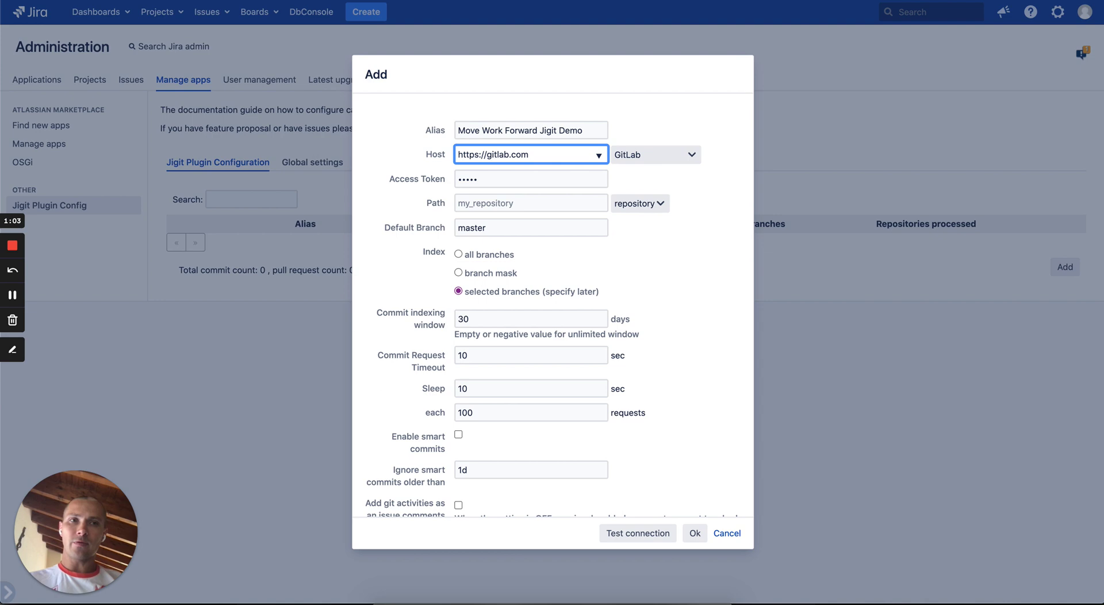
# In GitLab, name a new personal access token 'Demo Token' expiring 2022-08-08.
pyautogui.hotkey('ctrl', 'Tab')
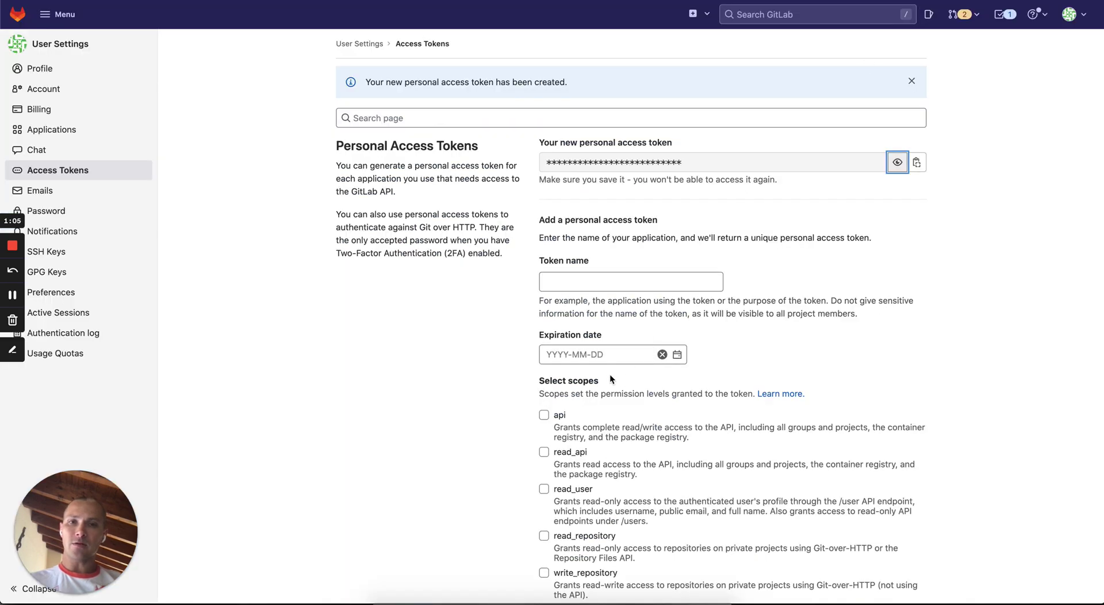
pyautogui.click(585, 281)
pyautogui.write('Dem')
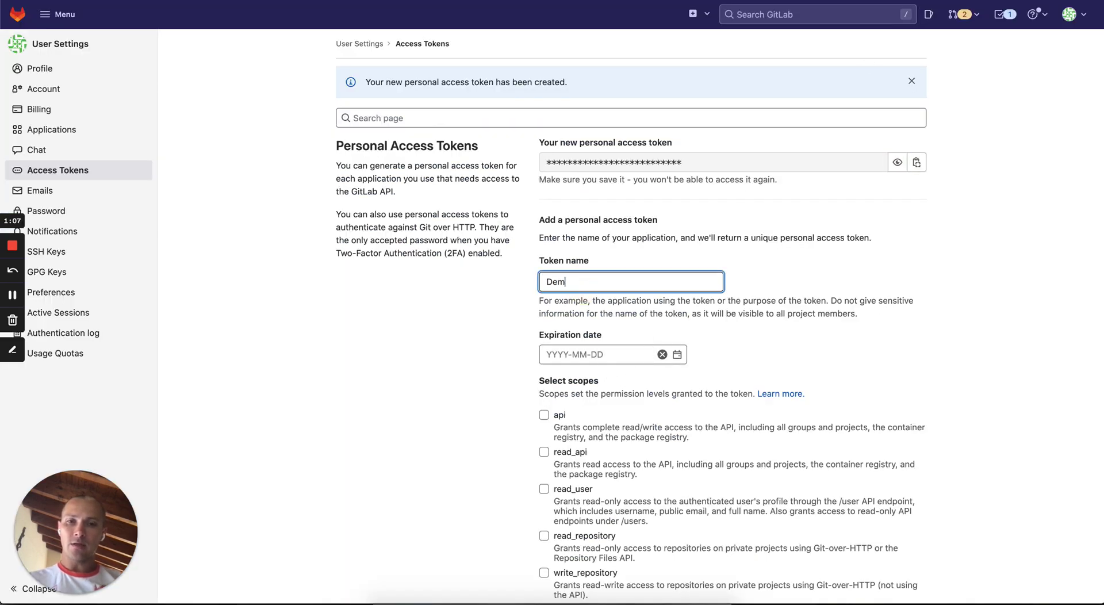
pyautogui.write('o Token')
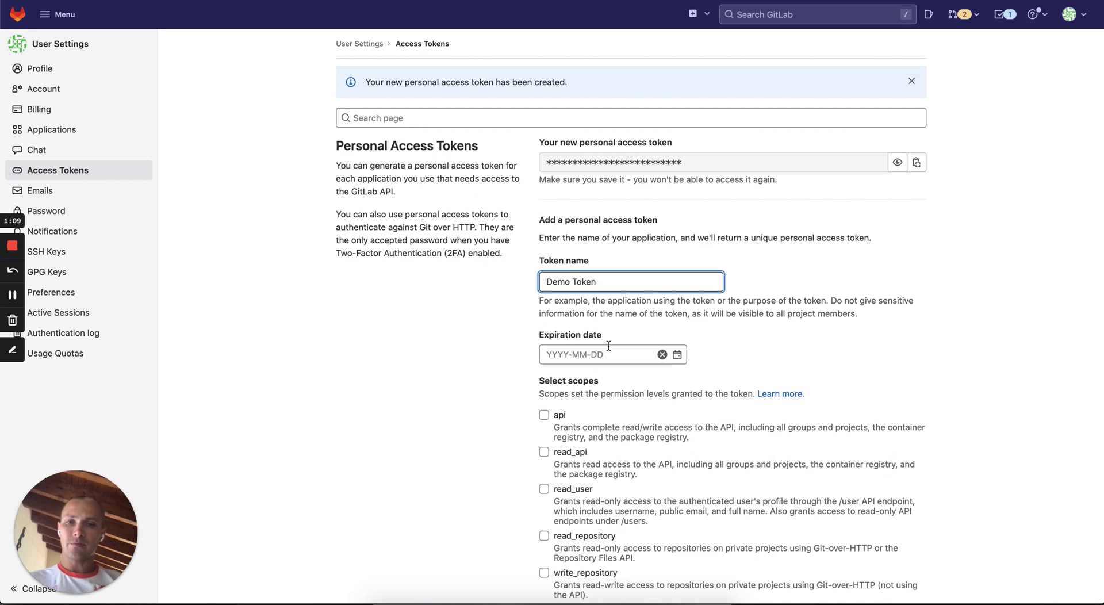
pyautogui.click(609, 353)
pyautogui.write('2022-0')
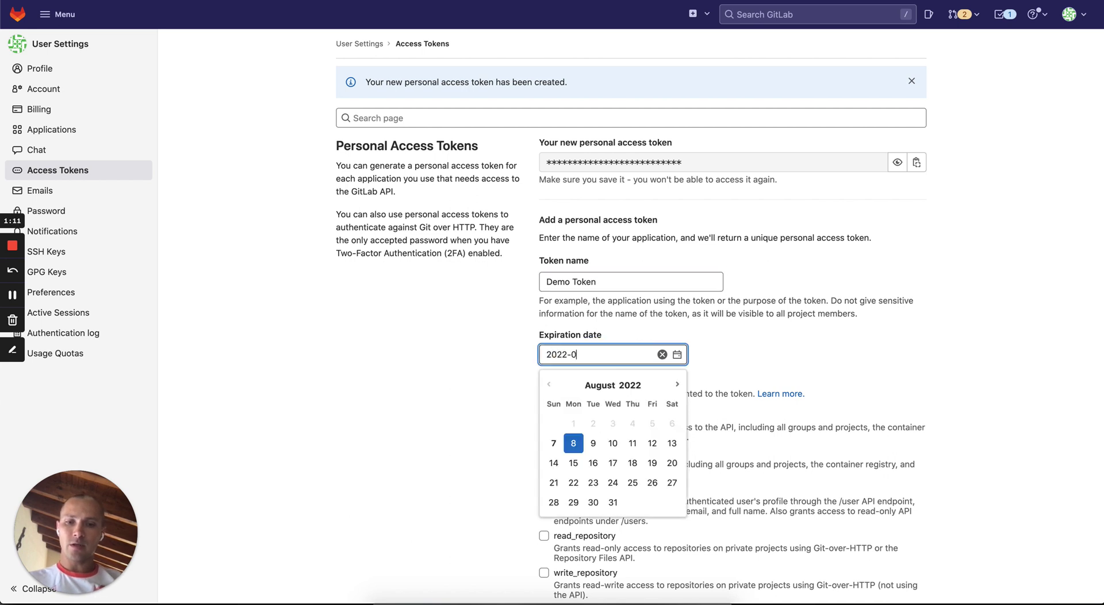
pyautogui.write('8-08')
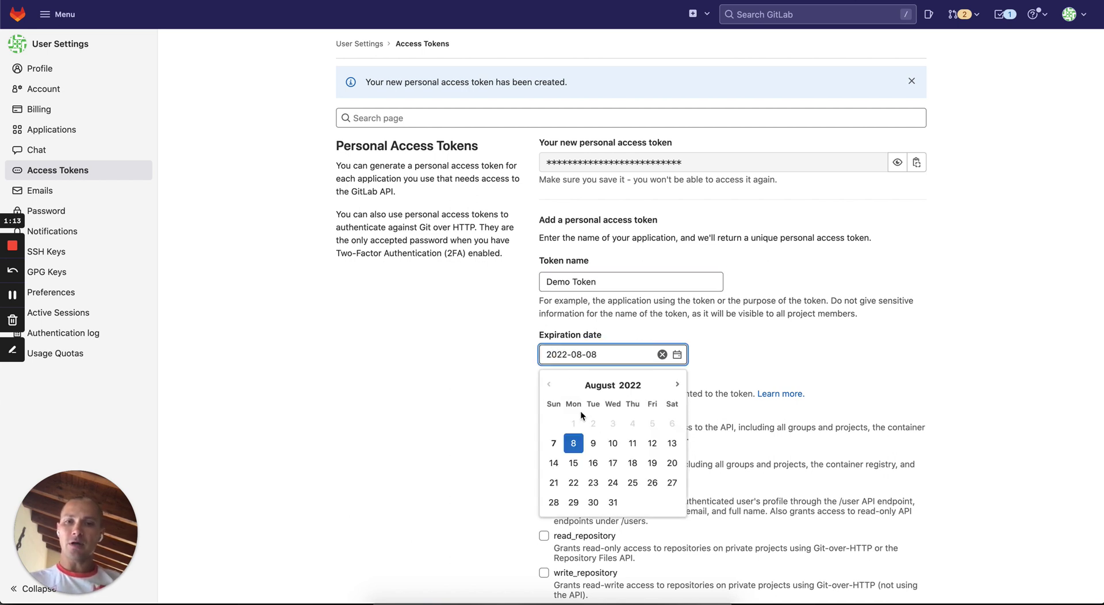
pyautogui.click(482, 420)
# Give the token api scope, create it and copy the generated token.
pyautogui.scroll(-5, 547, 474)
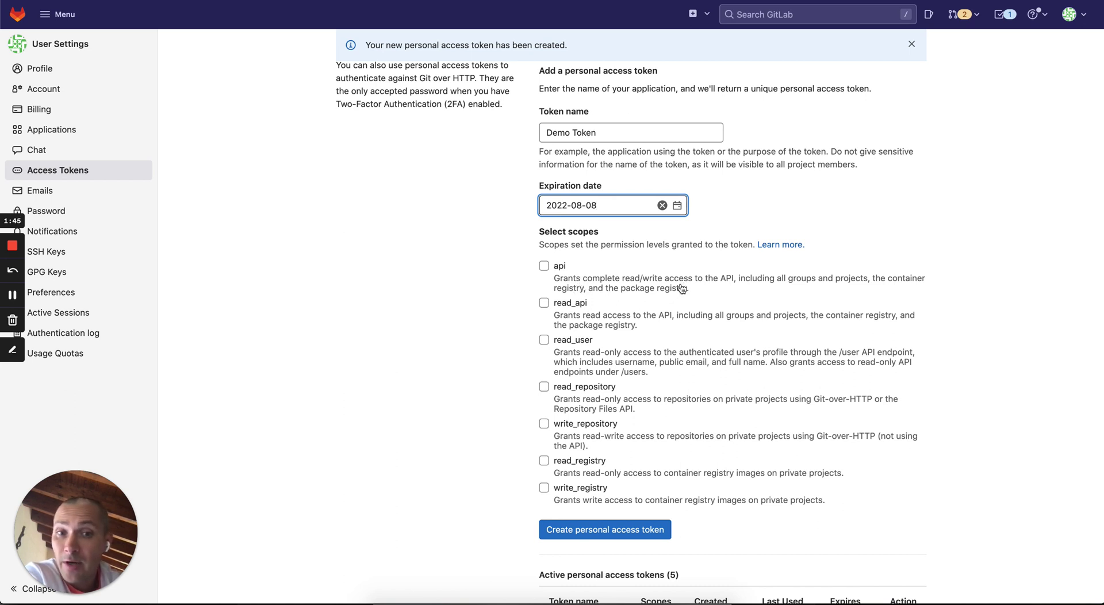
pyautogui.click(544, 266)
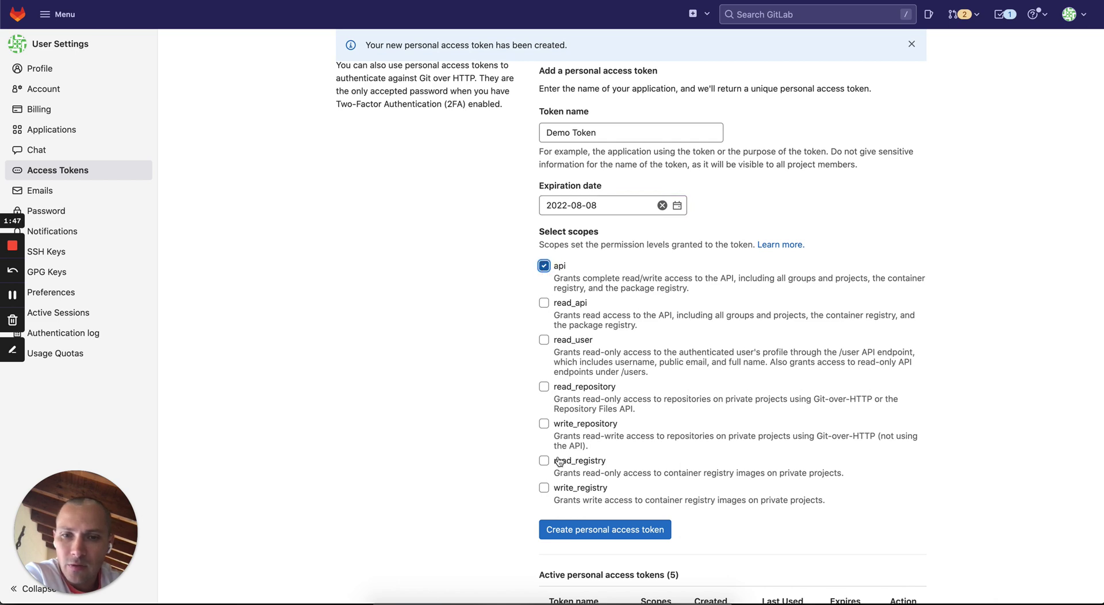
pyautogui.click(605, 532)
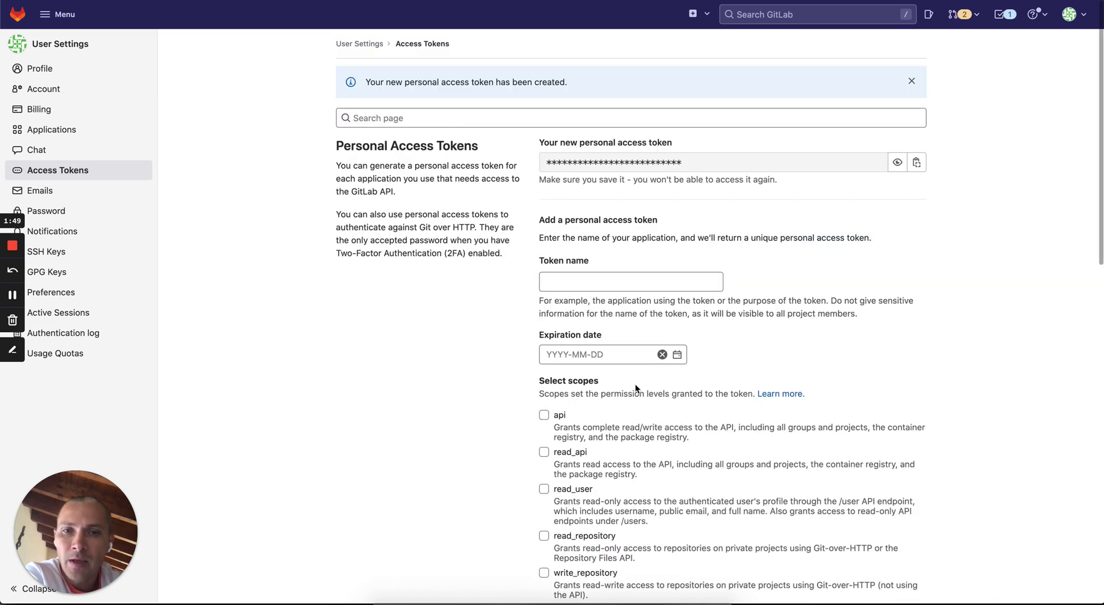
pyautogui.click(917, 162)
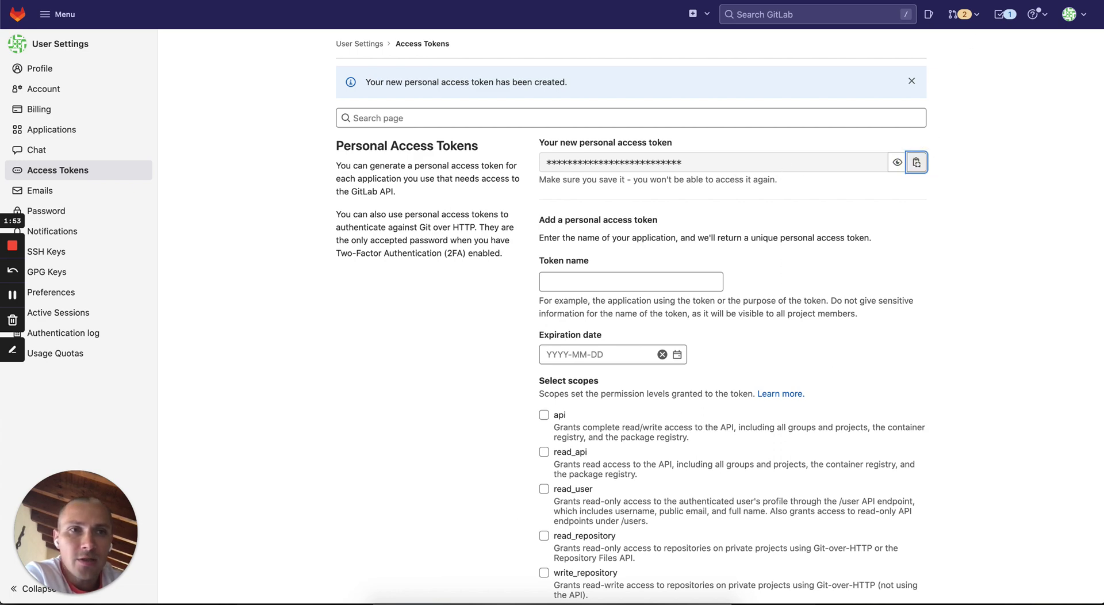
pyautogui.press('super+Tab')
# Paste the access token into the connection and copy the group name mwf-jigit-test from GitLab.
pyautogui.click(488, 180)
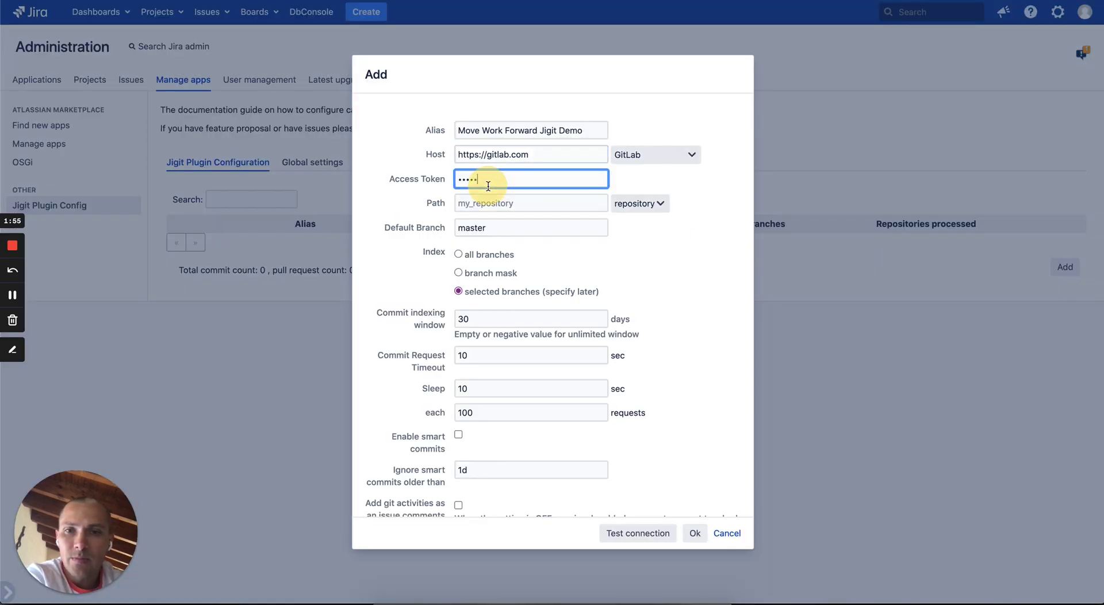
pyautogui.press('super+v')
pyautogui.press('super+v')
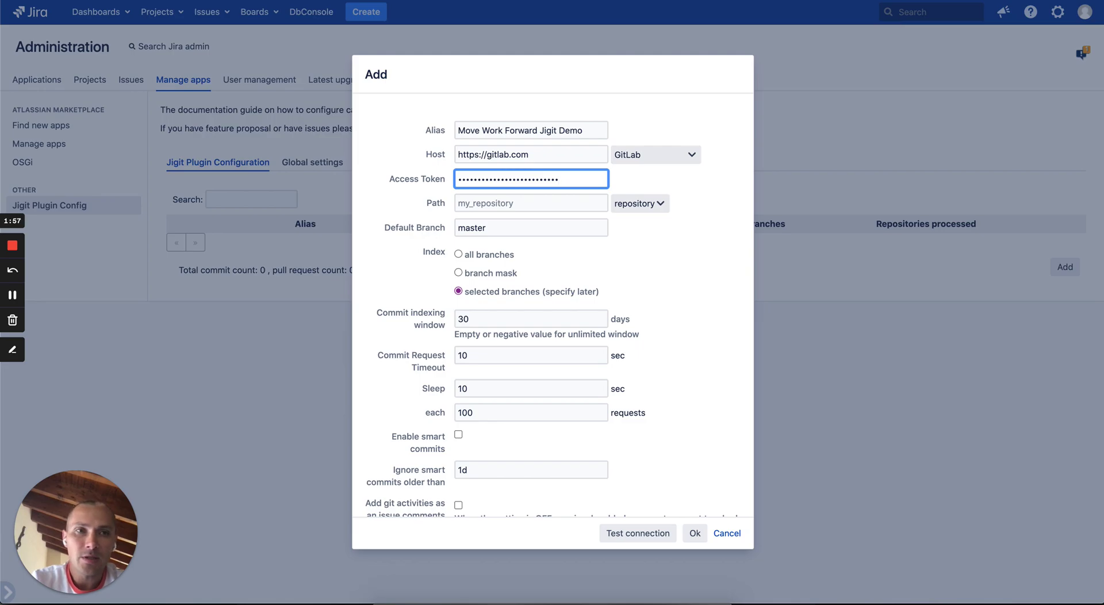
pyautogui.press('super+Tab')
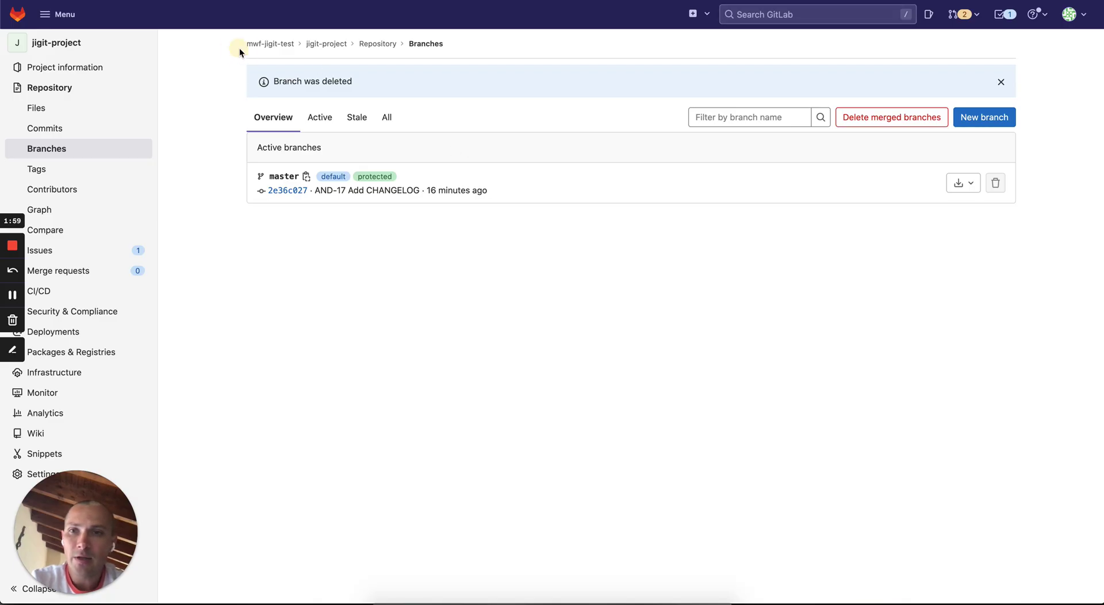
pyautogui.moveTo(246, 44); pyautogui.dragTo(292, 47)
pyautogui.press('super+Tab')
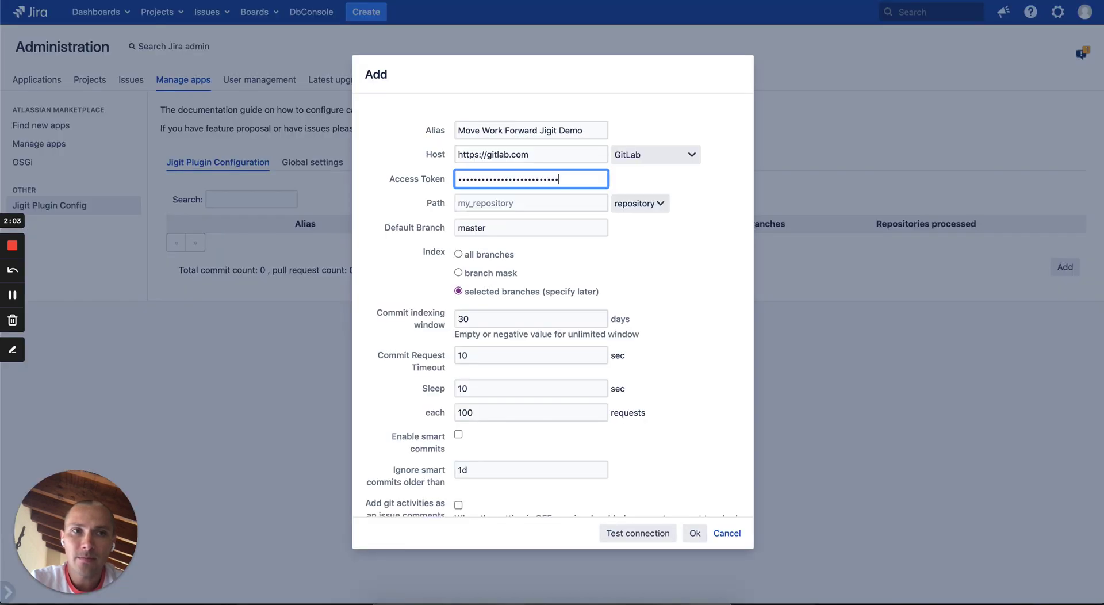
# Set the repository path to mwf-jigit-test with path type group.
pyautogui.click(507, 202)
pyautogui.press('super+v')
pyautogui.click(637, 205)
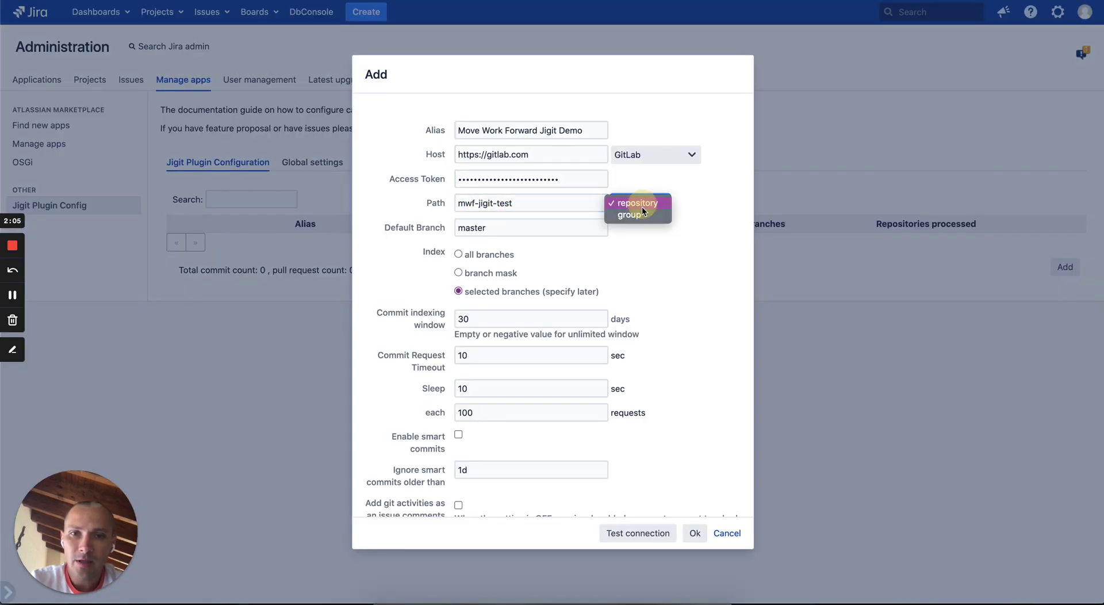
pyautogui.click(642, 209)
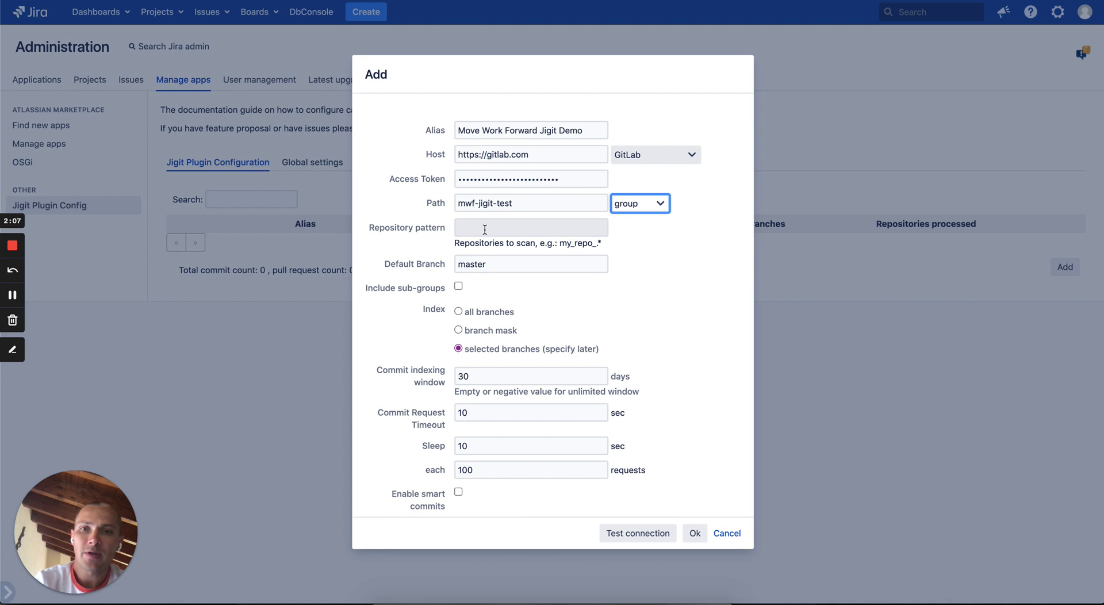
# Enable Index pull requests and Display repos in the development panel.
pyautogui.scroll(-1, 504, 253)
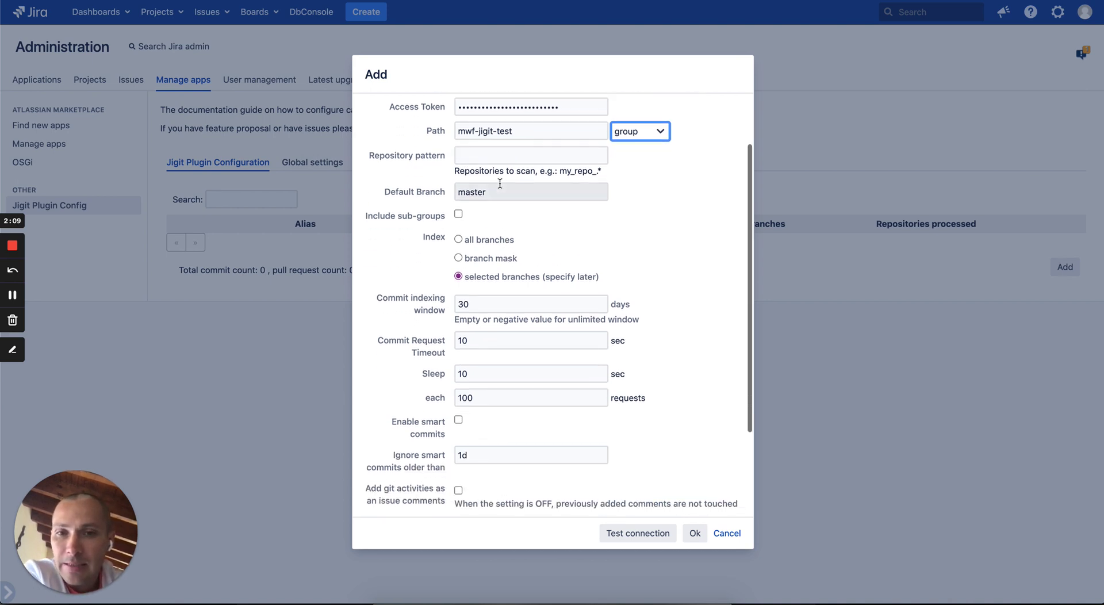
pyautogui.scroll(-1, 479, 204)
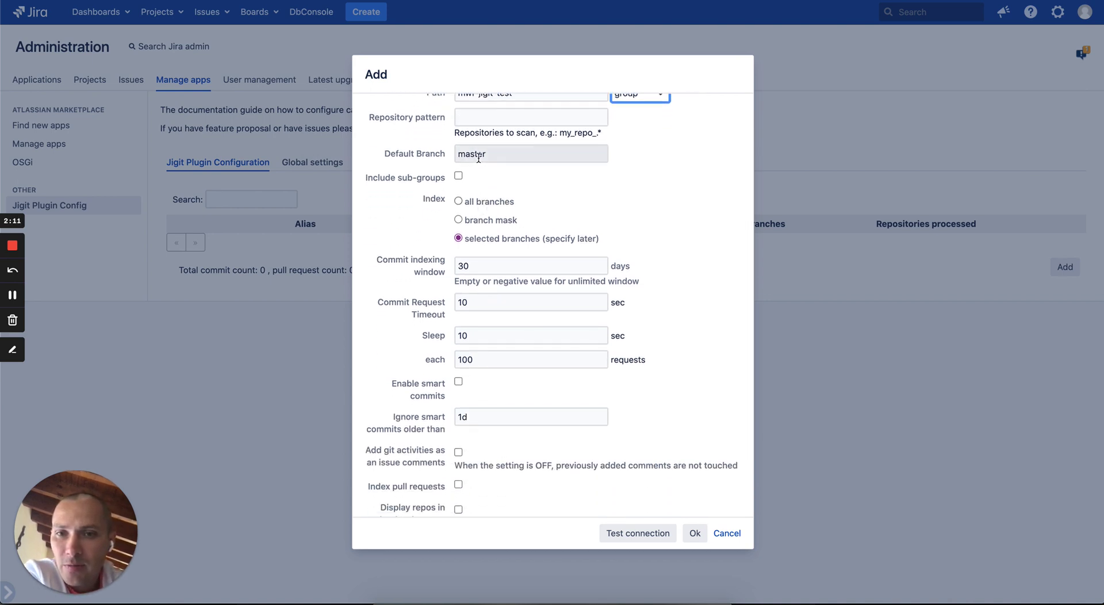
pyautogui.scroll(-1, 478, 158)
pyautogui.scroll(-1, 489, 335)
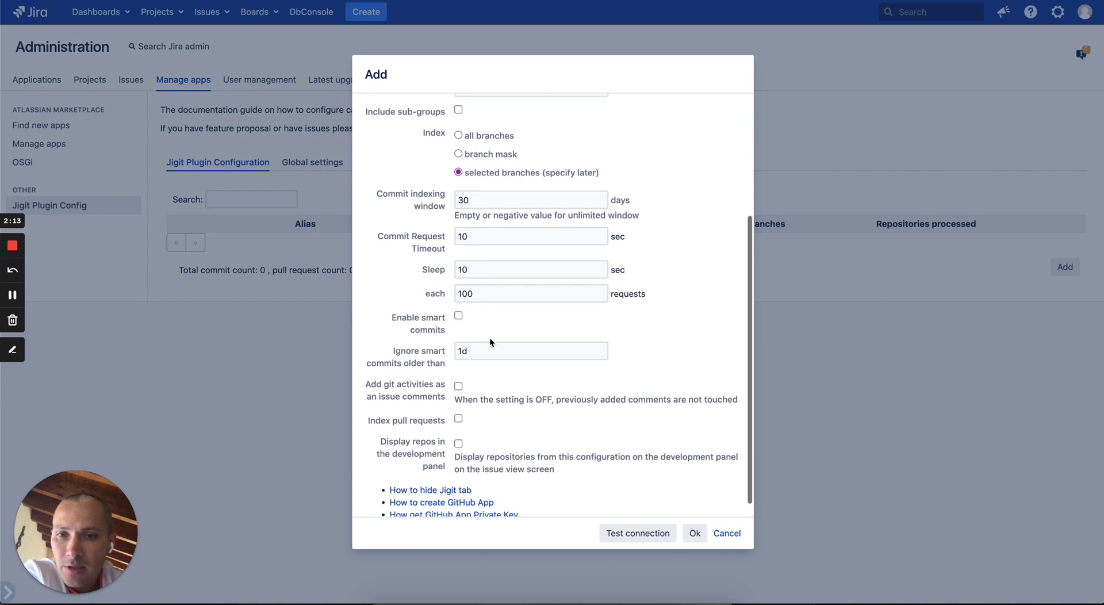
pyautogui.scroll(-1, 472, 184)
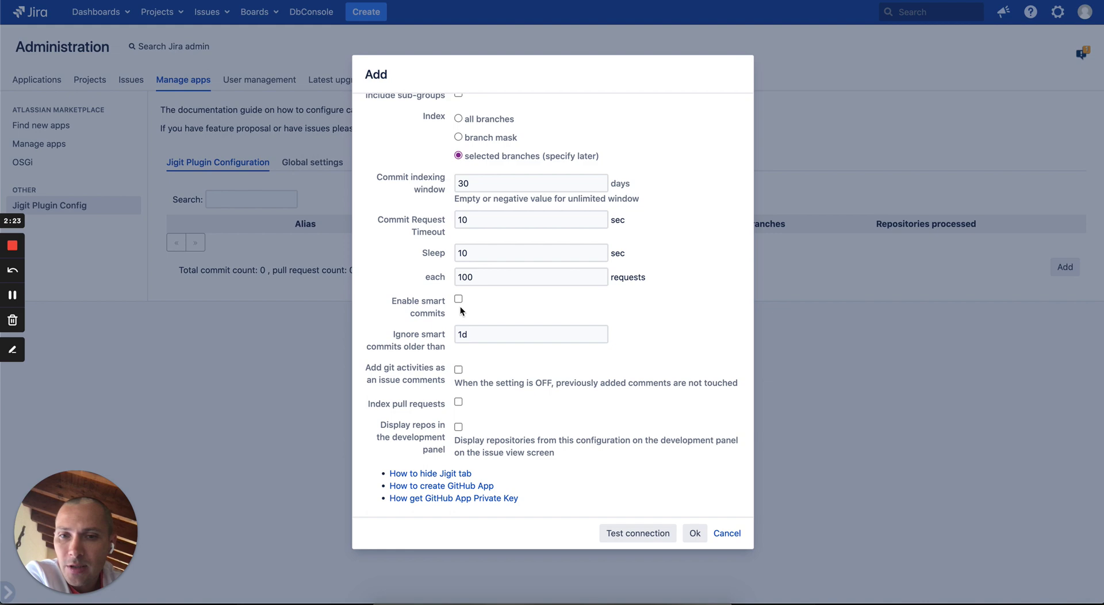
pyautogui.click(460, 402)
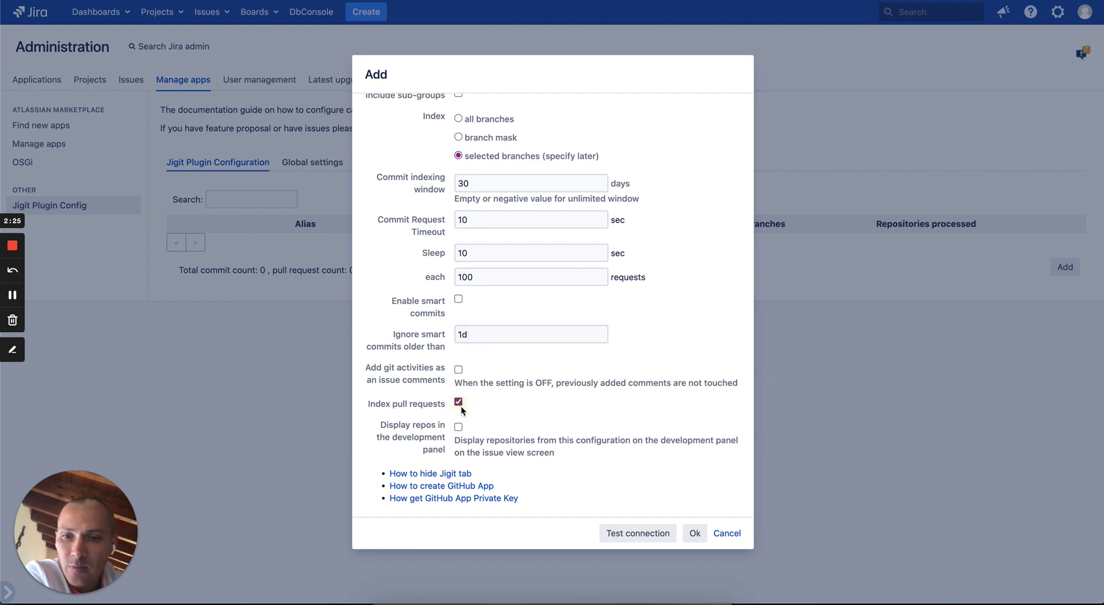
pyautogui.click(459, 427)
# Test the GitLab connection and save the repository configuration.
pyautogui.scroll(3, 472, 167)
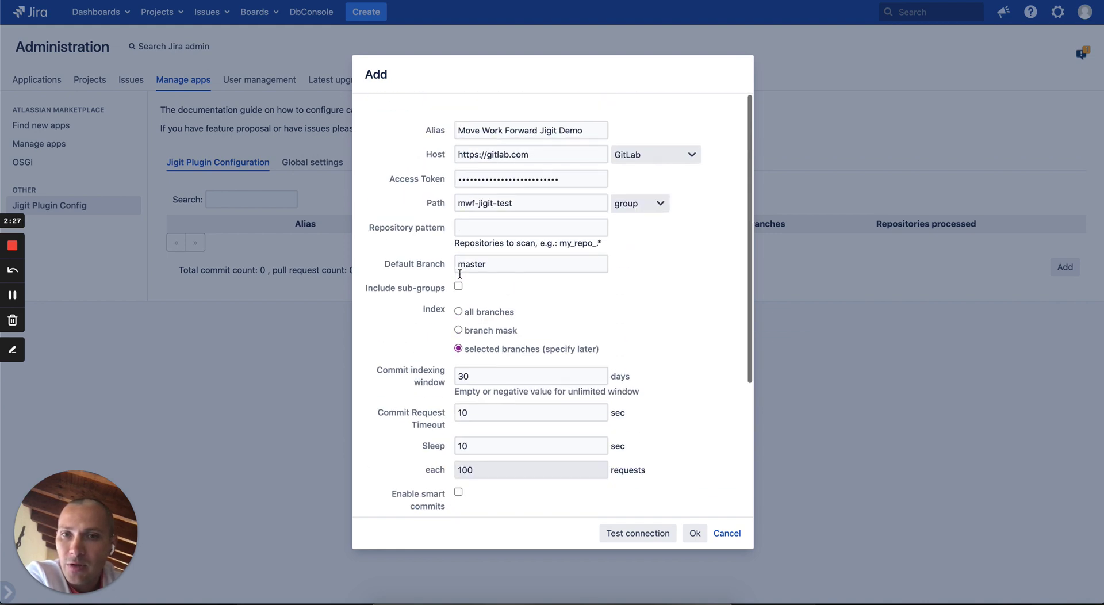
pyautogui.scroll(-3, 467, 306)
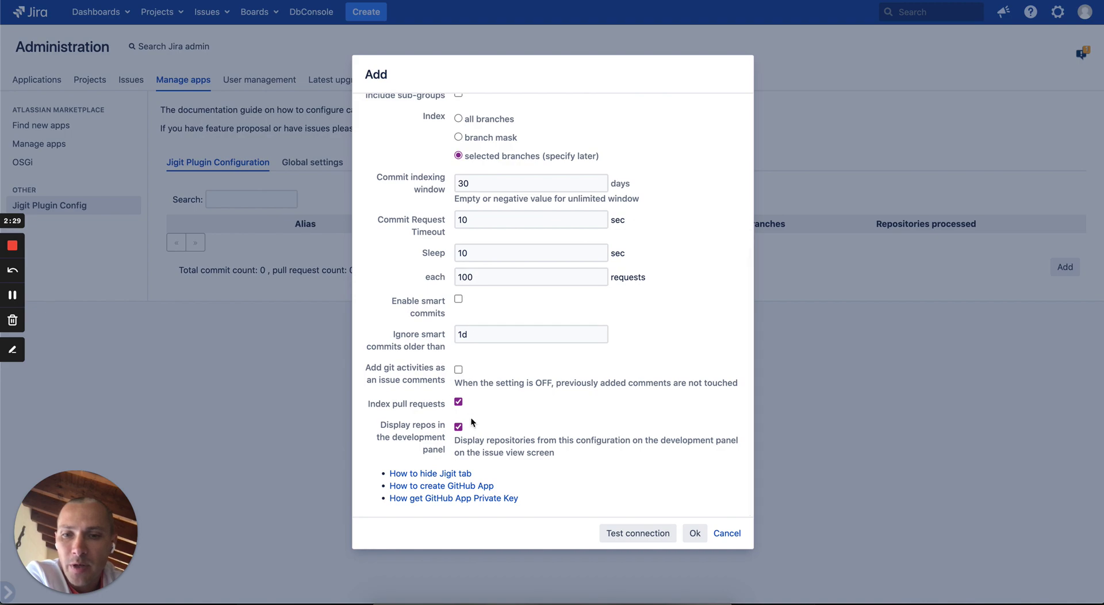
pyautogui.click(608, 534)
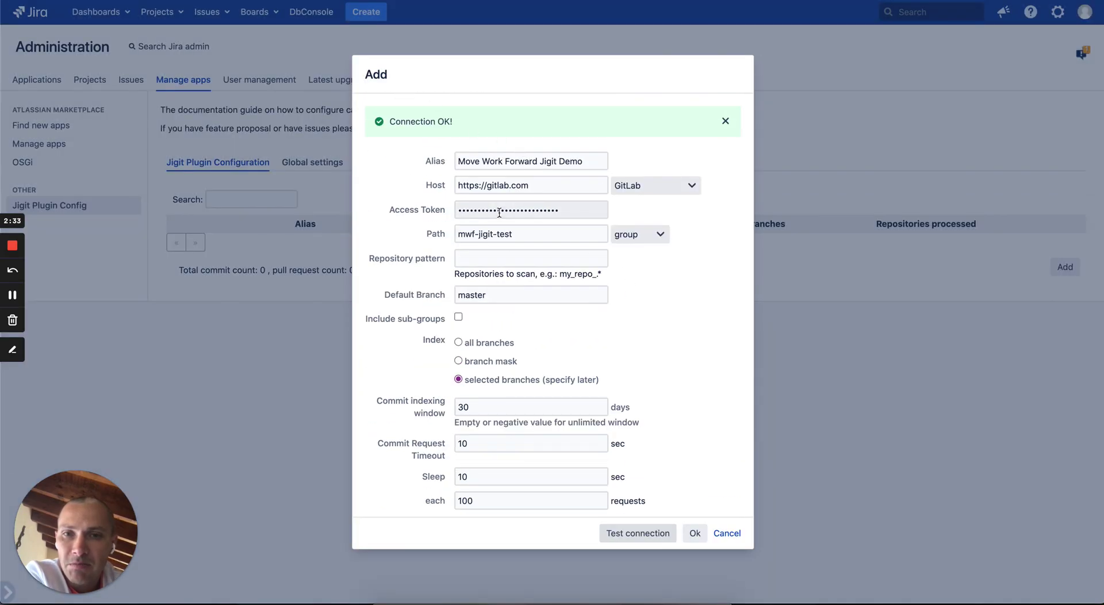
pyautogui.scroll(-4, 544, 351)
pyautogui.click(692, 534)
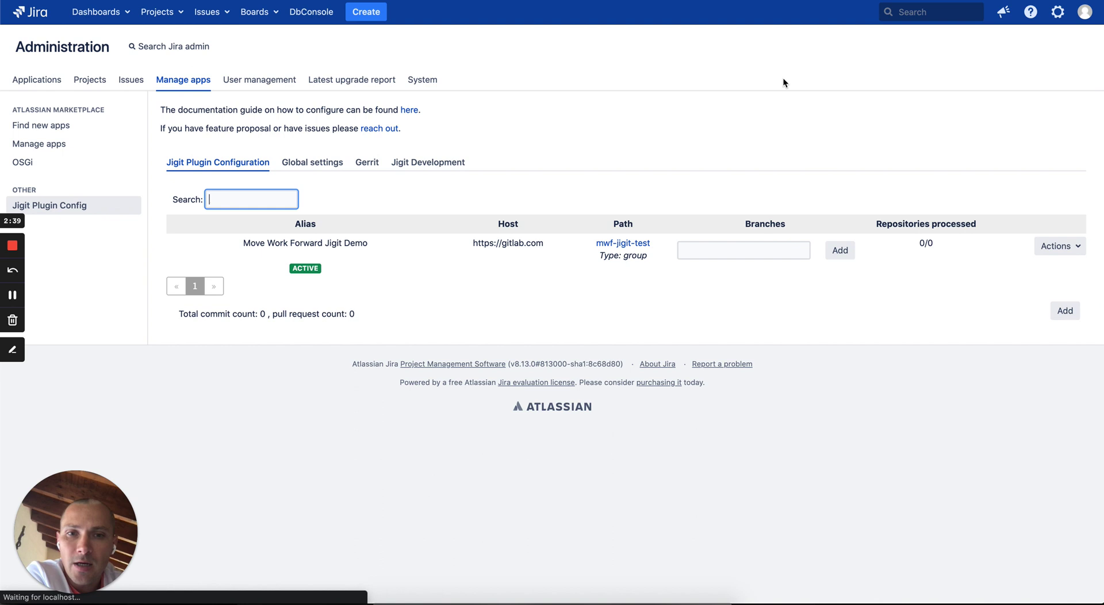
# Open issue AND-18 by changing the AND-17 issue address to AND-18.
pyautogui.press('super+Tab')
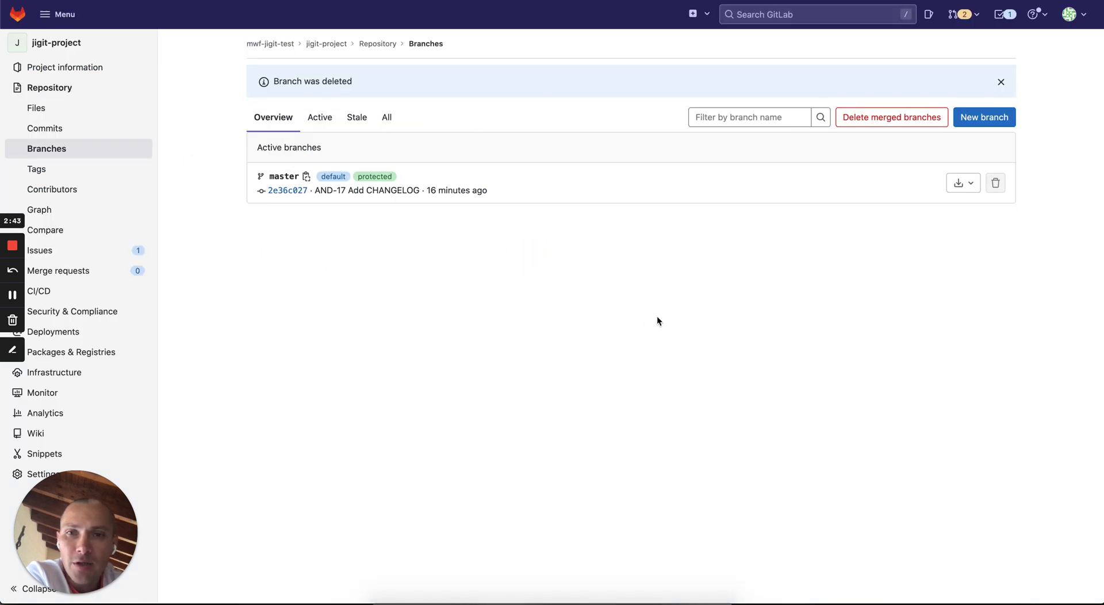
pyautogui.press('super+Tab')
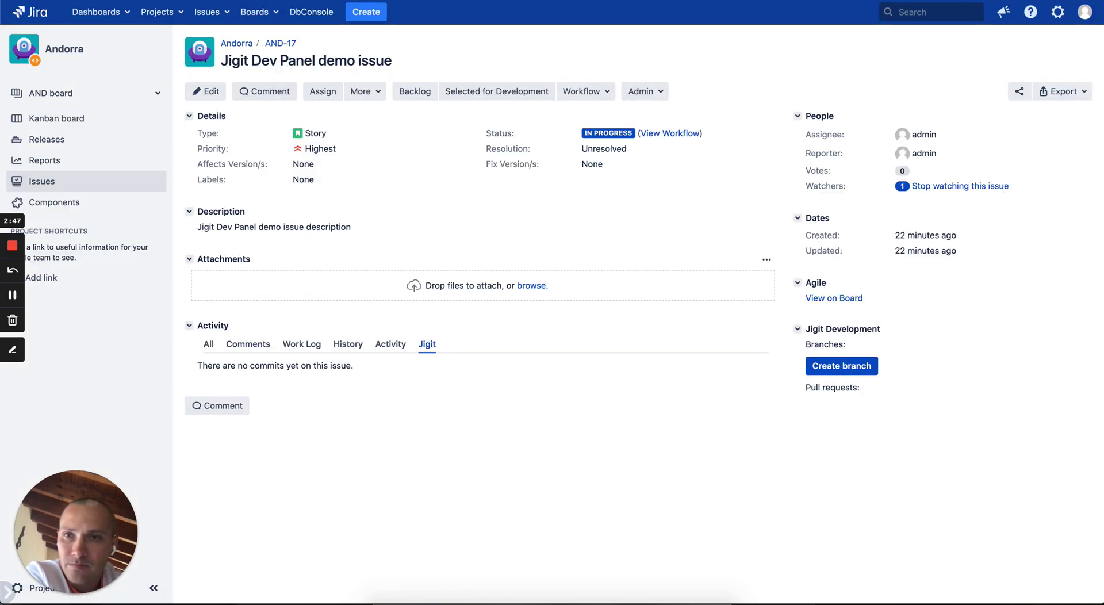
pyautogui.click(269, 1)
pyautogui.press('BackSpace')
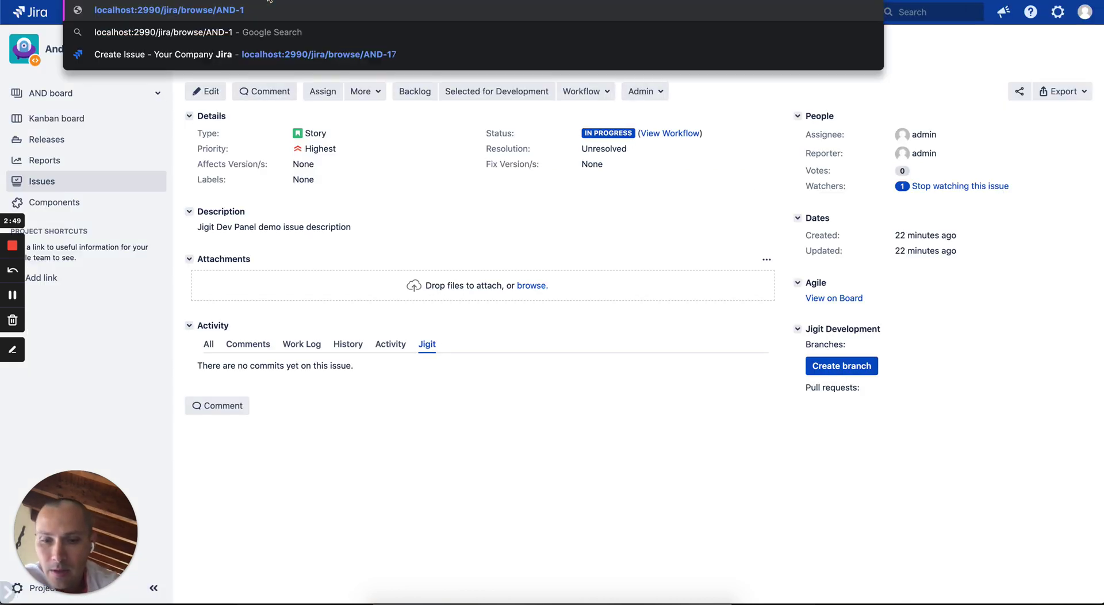
pyautogui.write('8')
pyautogui.press('Return')
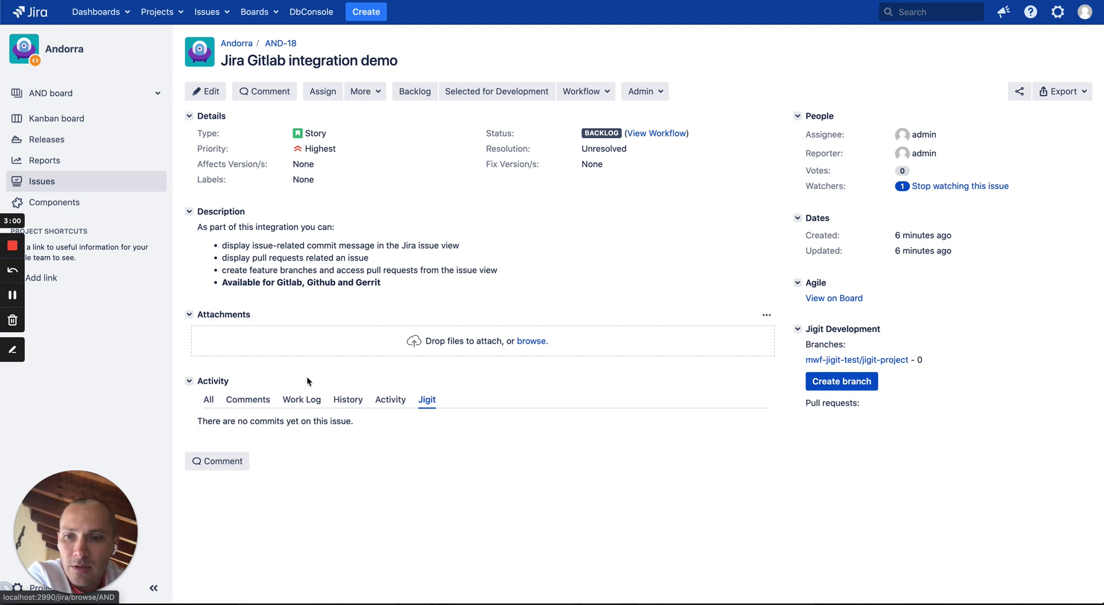
pyautogui.click(877, 382)
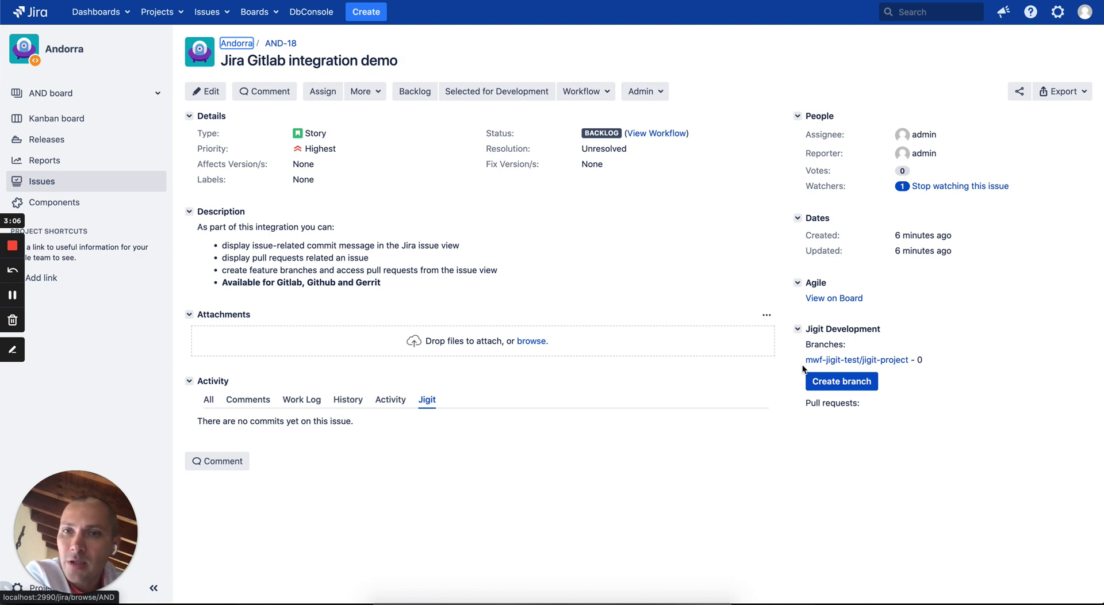
# Create branch AND-18_Jira_Gitlab_integration_demo from master in mwf-jigit-test/jigit-project.
pyautogui.click(834, 382)
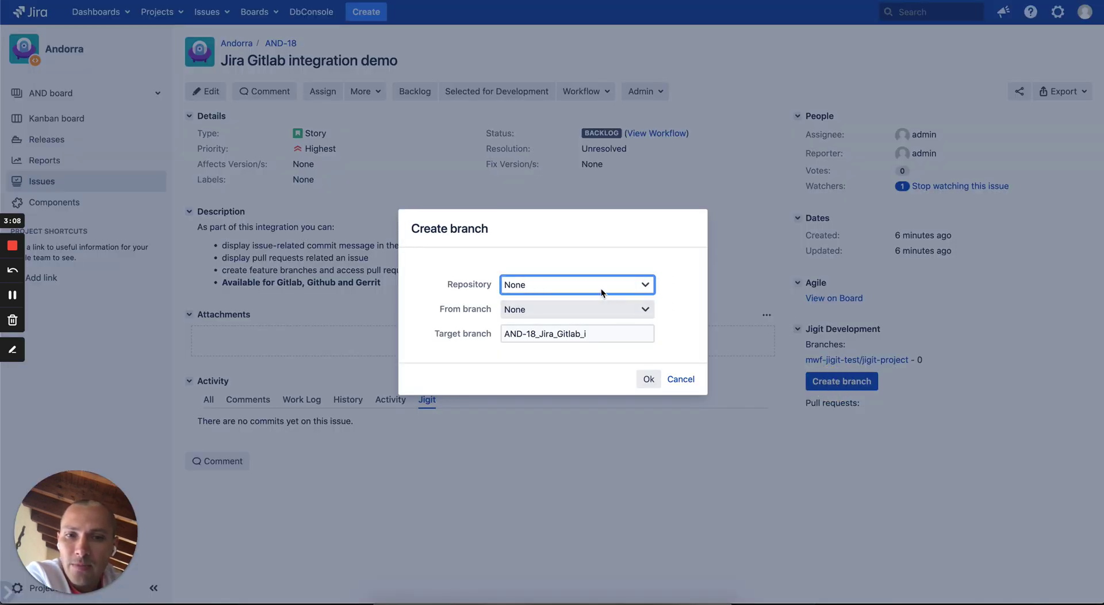
pyautogui.click(602, 289)
pyautogui.click(599, 298)
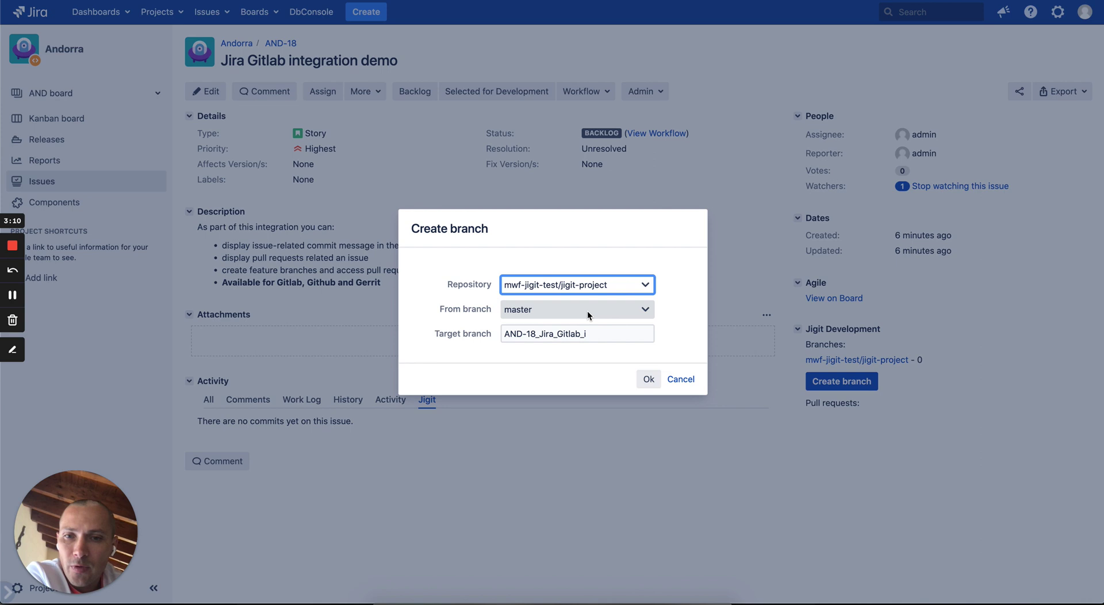
pyautogui.click(588, 311)
pyautogui.click(580, 312)
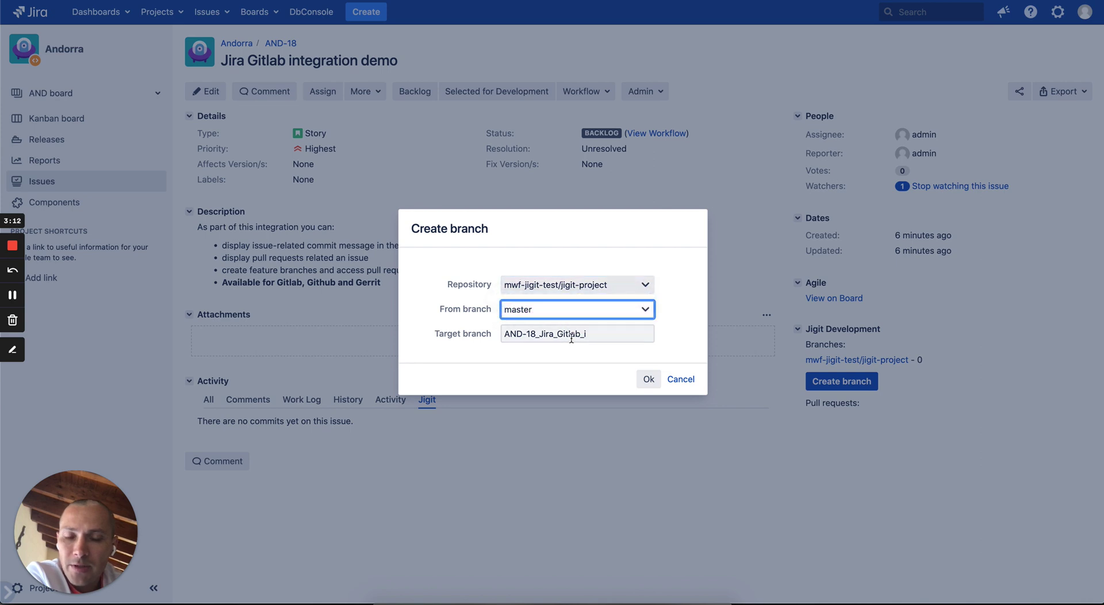
pyautogui.click(596, 333)
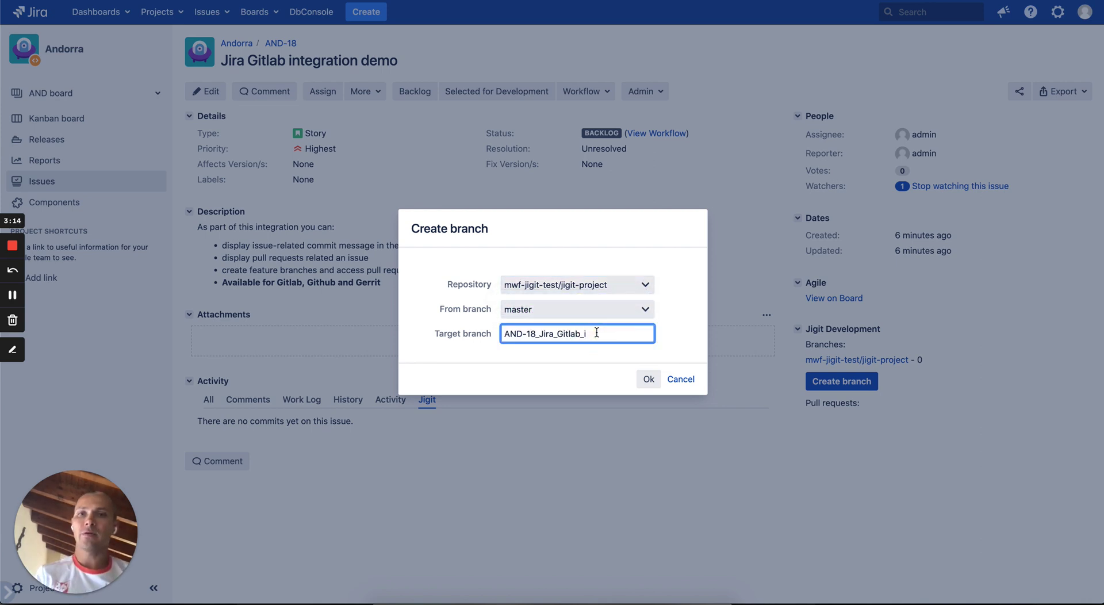
pyautogui.write('ngration')
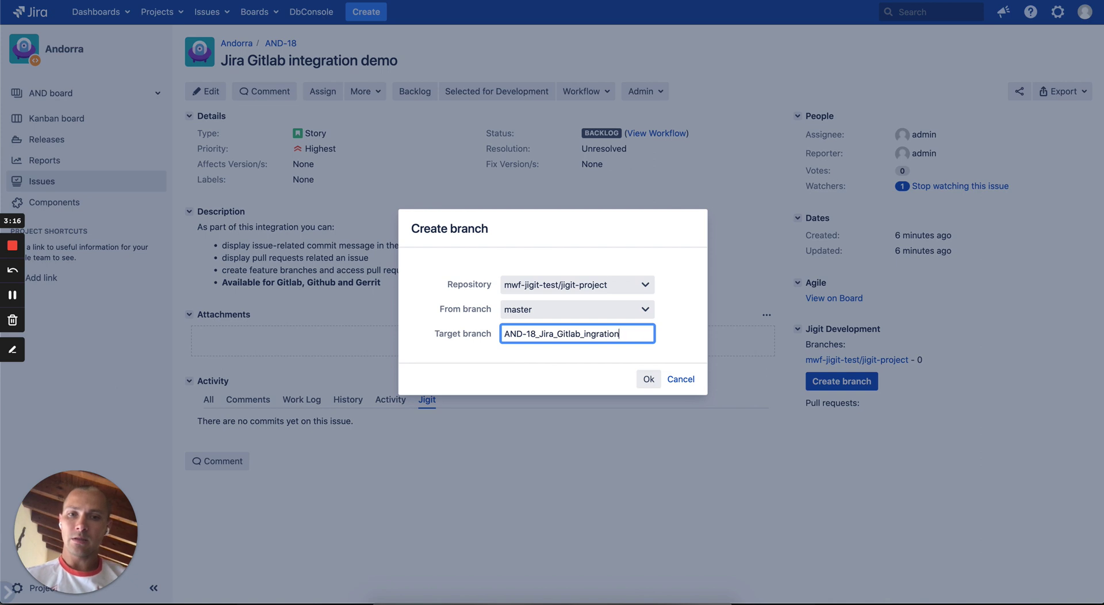
pyautogui.press('BackSpace')
pyautogui.press('BackSpace')
pyautogui.press('BackSpace')
pyautogui.press('BackSpace')
pyautogui.press('BackSpace')
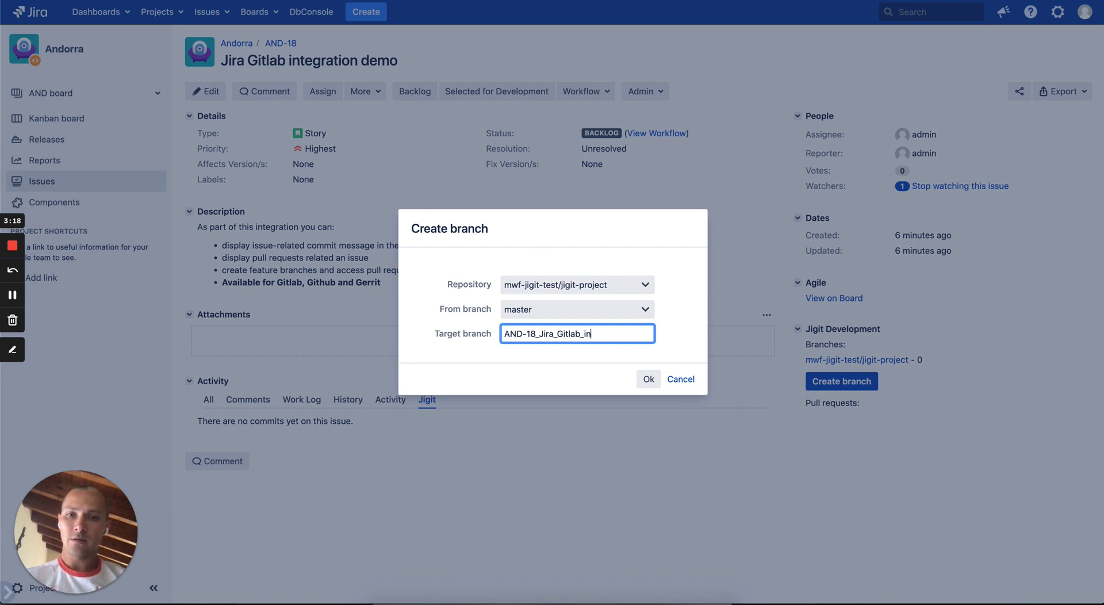
pyautogui.write('demo')
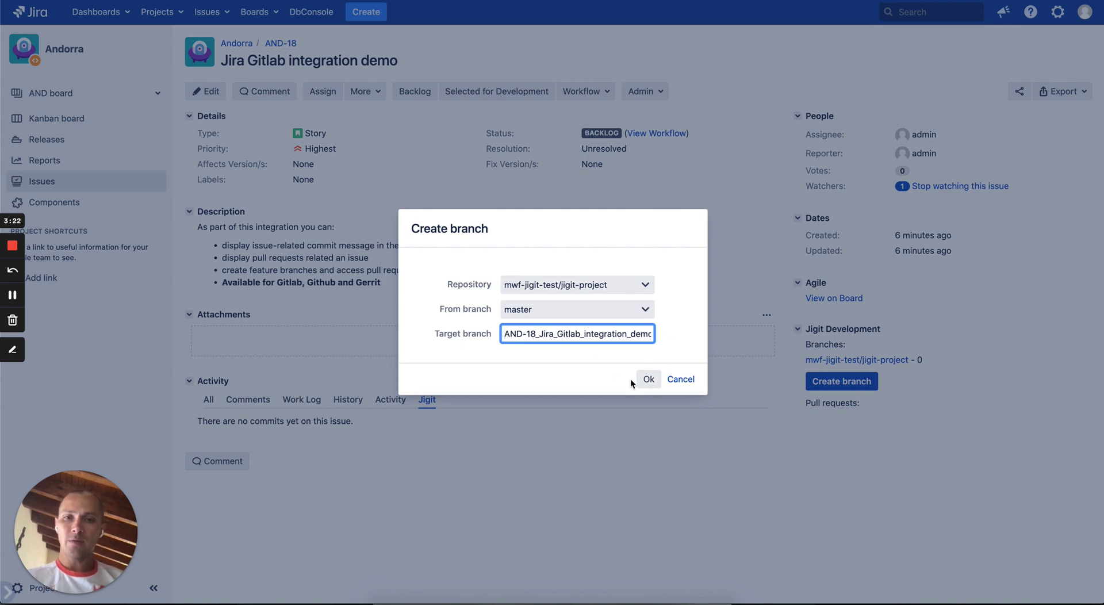
pyautogui.click(650, 380)
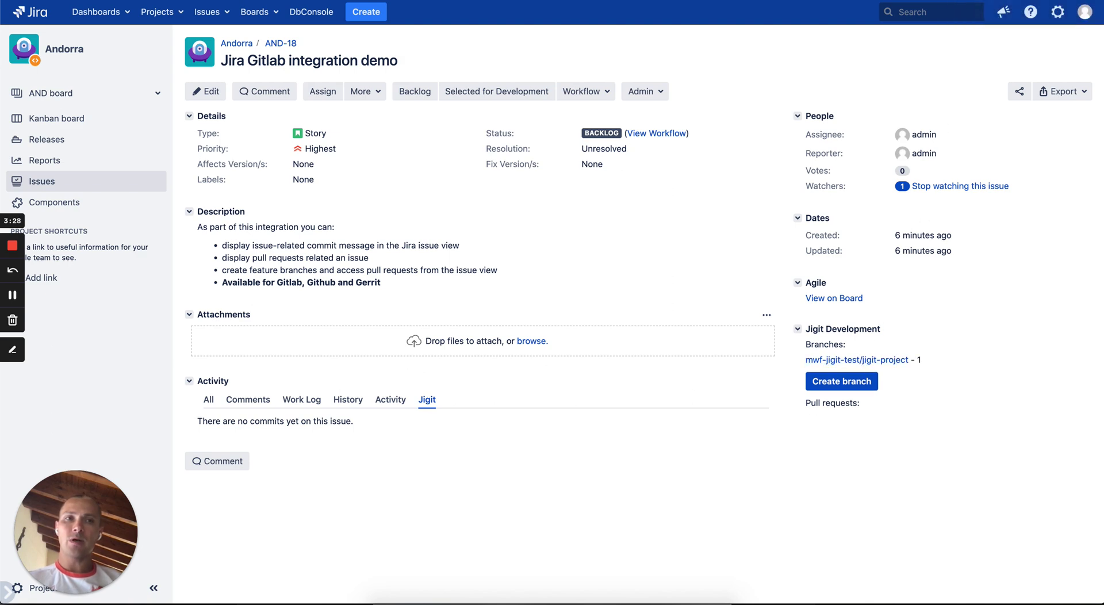
# Refresh GitLab's branch list, open the AND-18_Jira_Gitlab_integration_demo branch and its README.md.
pyautogui.hotkey('ctrl', 'Tab')
pyautogui.press('super+r')
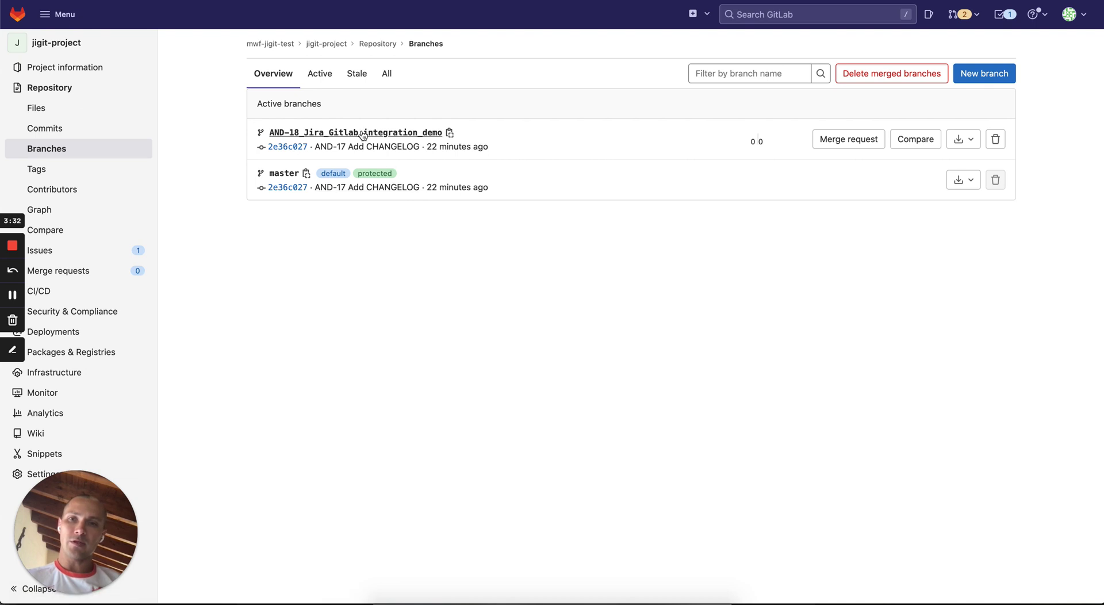
pyautogui.click(361, 137)
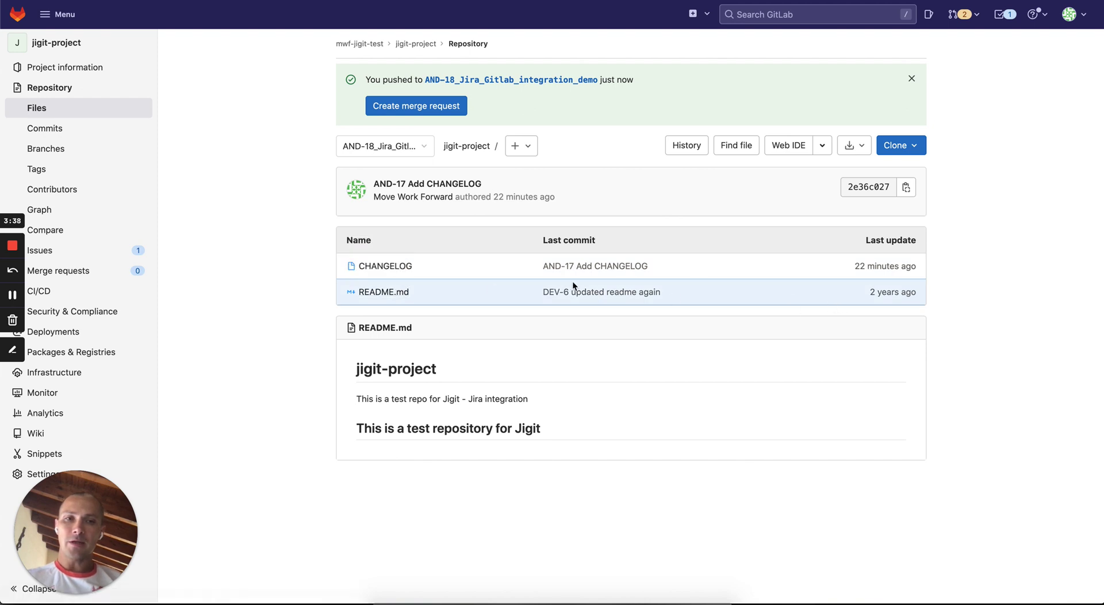
pyautogui.click(407, 293)
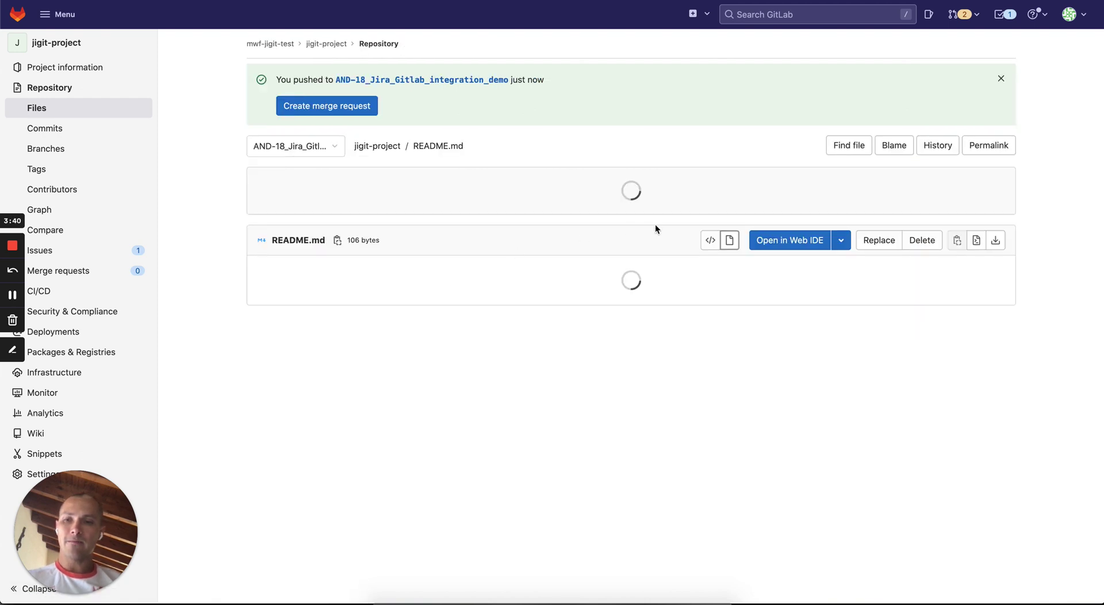
# In the Web IDE, append a 'Demo edit' line to README.md and begin the commit.
pyautogui.click(817, 241)
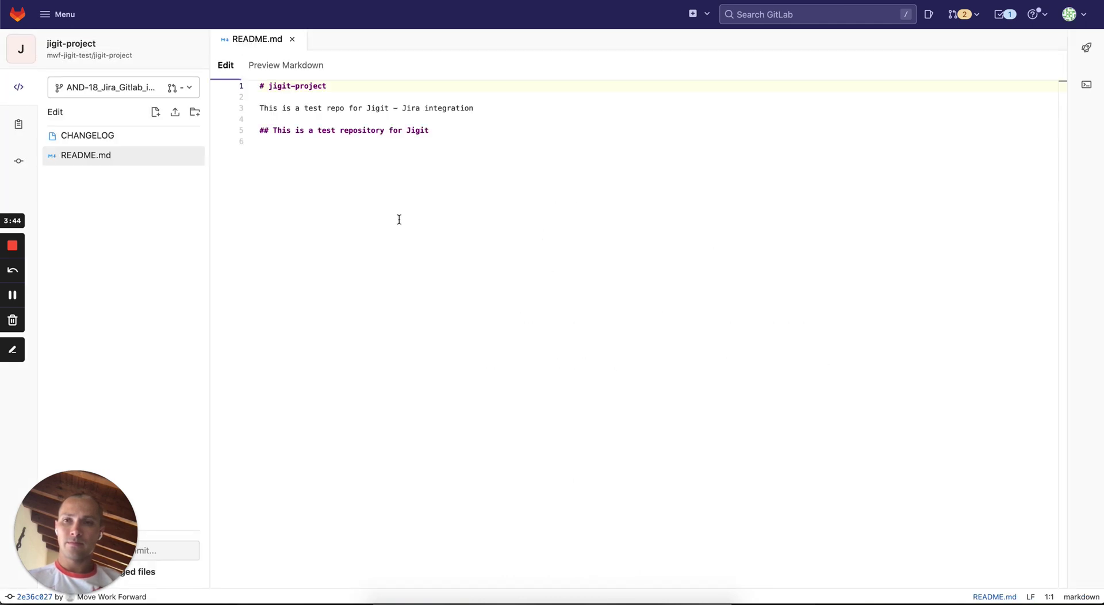
pyautogui.click(489, 172)
pyautogui.press('Return')
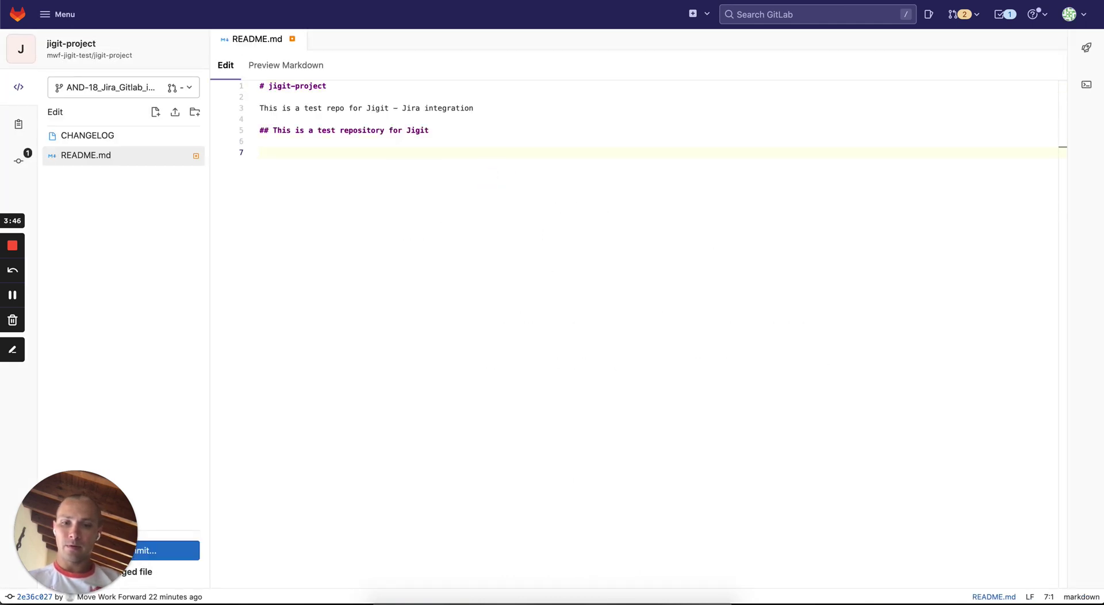
pyautogui.write('Demo edit')
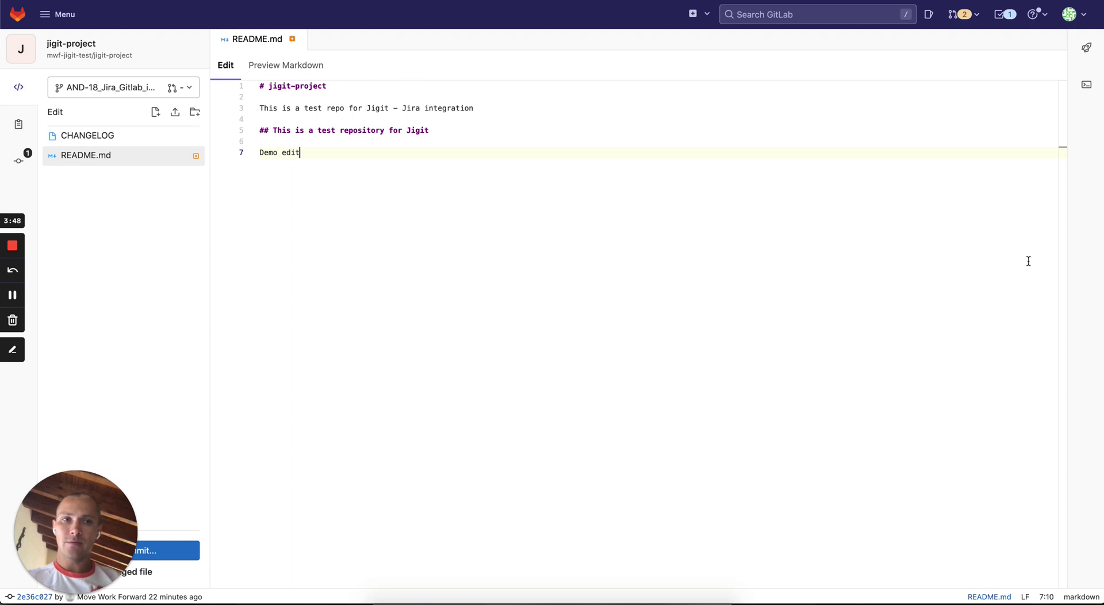
pyautogui.moveTo(127, 489); pyautogui.dragTo(1006, 541)
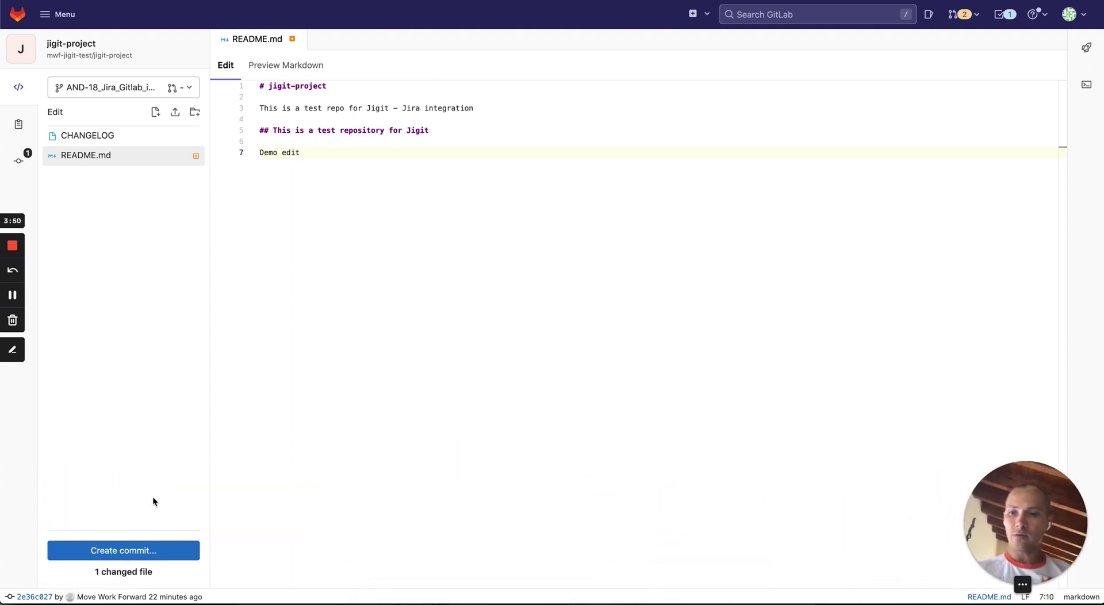
pyautogui.click(118, 551)
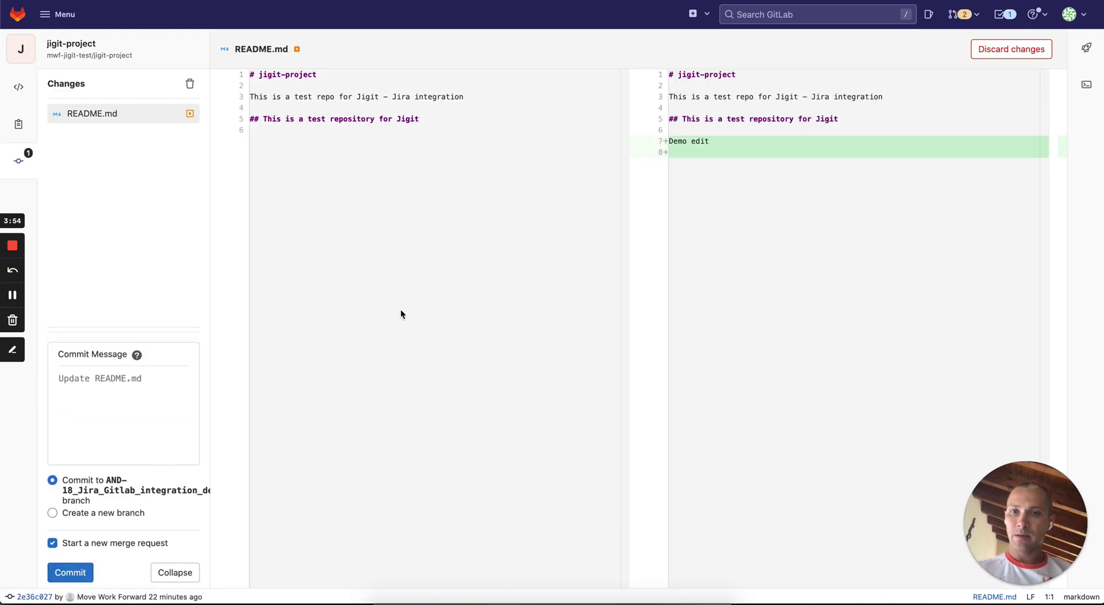
# Commit with message 'AND-18 updated the readme' to the AND-18 branch, starting a merge request.
pyautogui.click(86, 381)
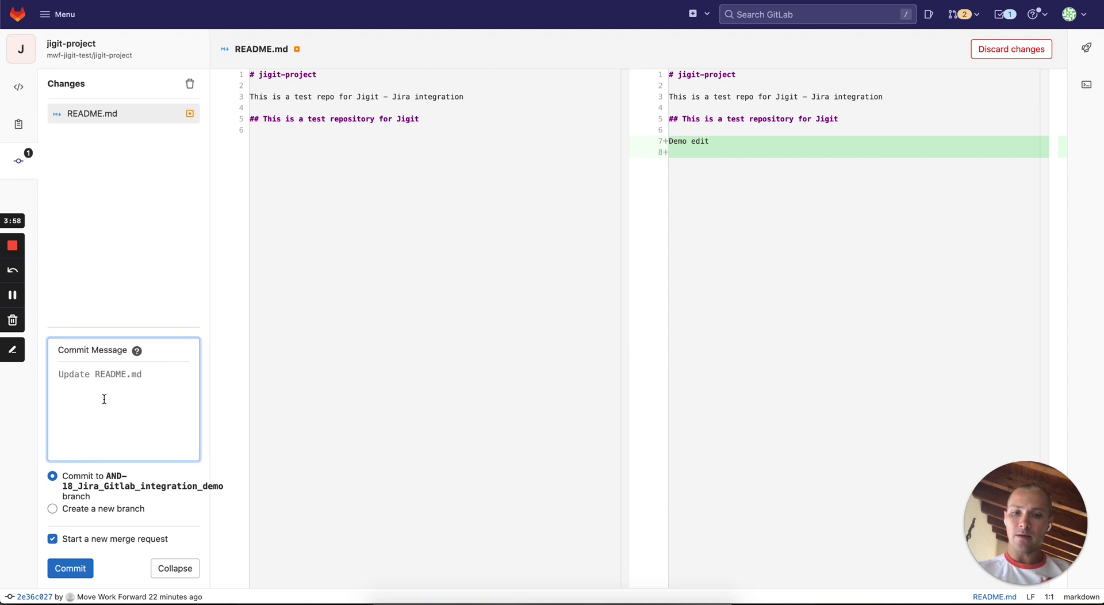
pyautogui.write('AND-18')
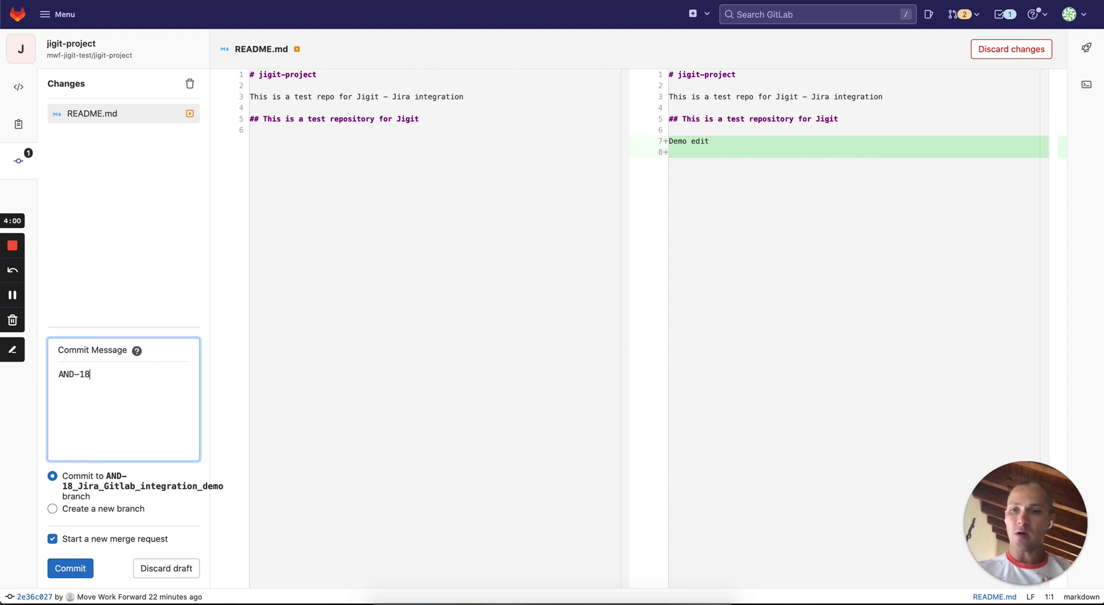
pyautogui.write(' pdate')
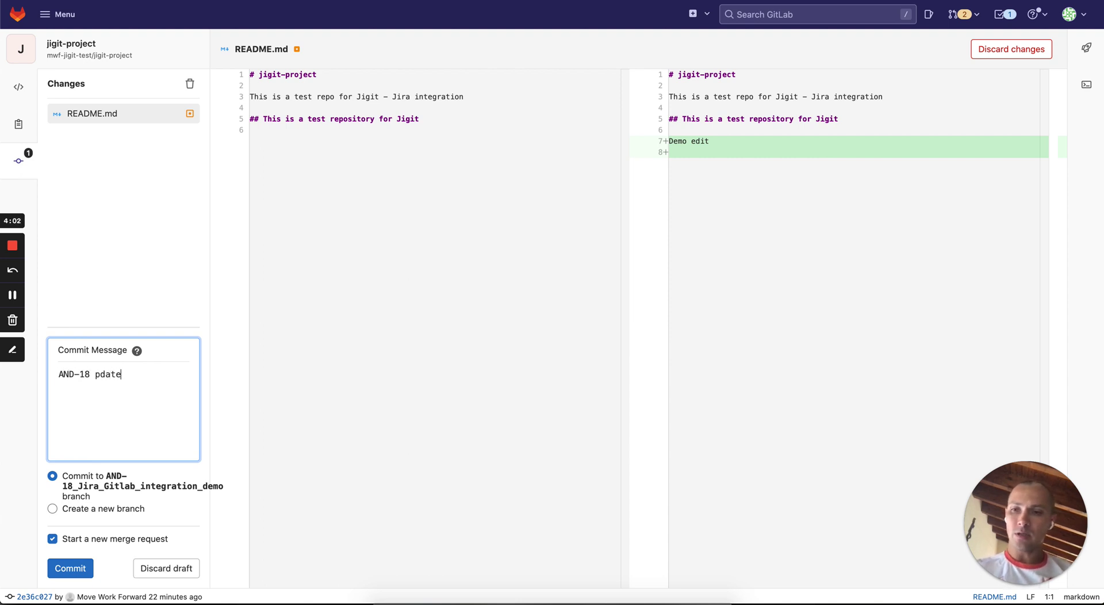
pyautogui.press('BackSpace')
pyautogui.press('BackSpace')
pyautogui.press('BackSpace')
pyautogui.press('BackSpace')
pyautogui.press('BackSpace')
pyautogui.write('updated the readme')
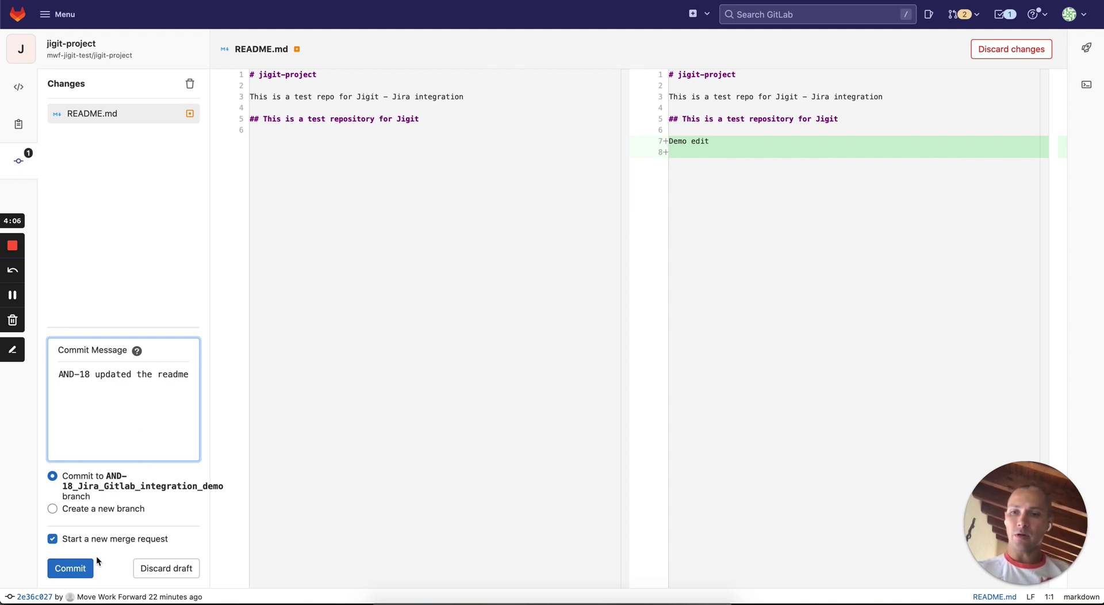
pyautogui.click(77, 569)
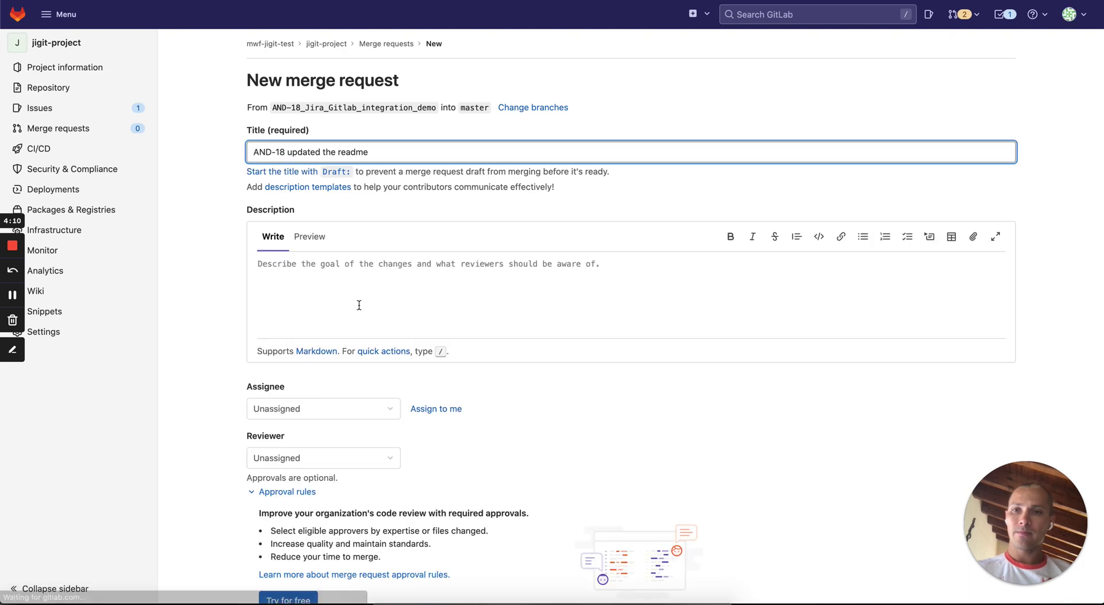
# Assign the 'AND-18 updated the readme' merge request to yourself and create it, targeting master.
pyautogui.scroll(-2, 305, 173)
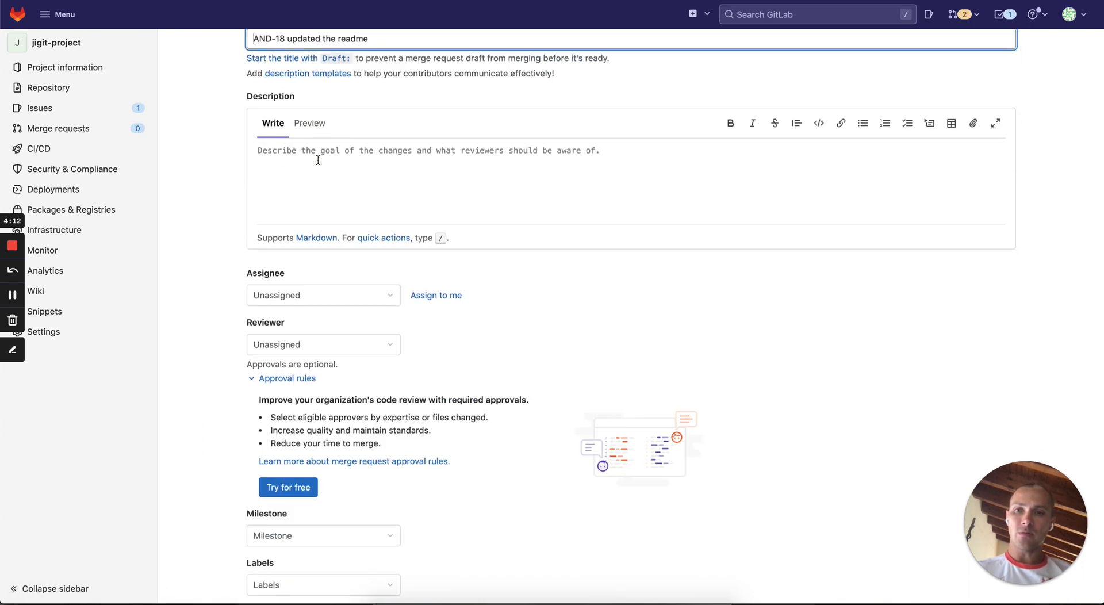
pyautogui.click(424, 297)
pyautogui.scroll(-3, 358, 403)
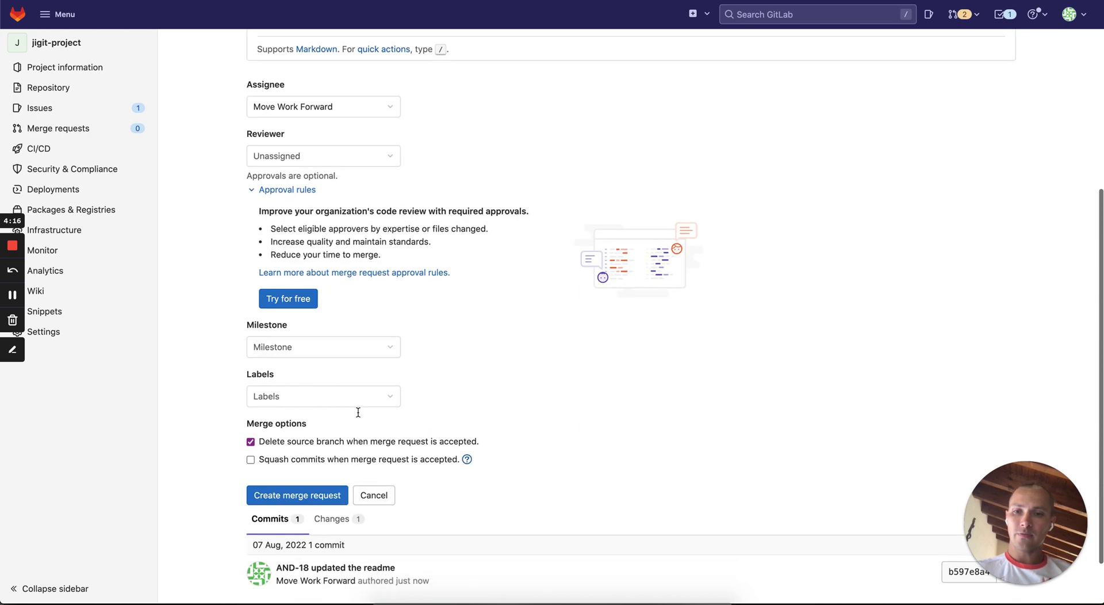
pyautogui.click(273, 499)
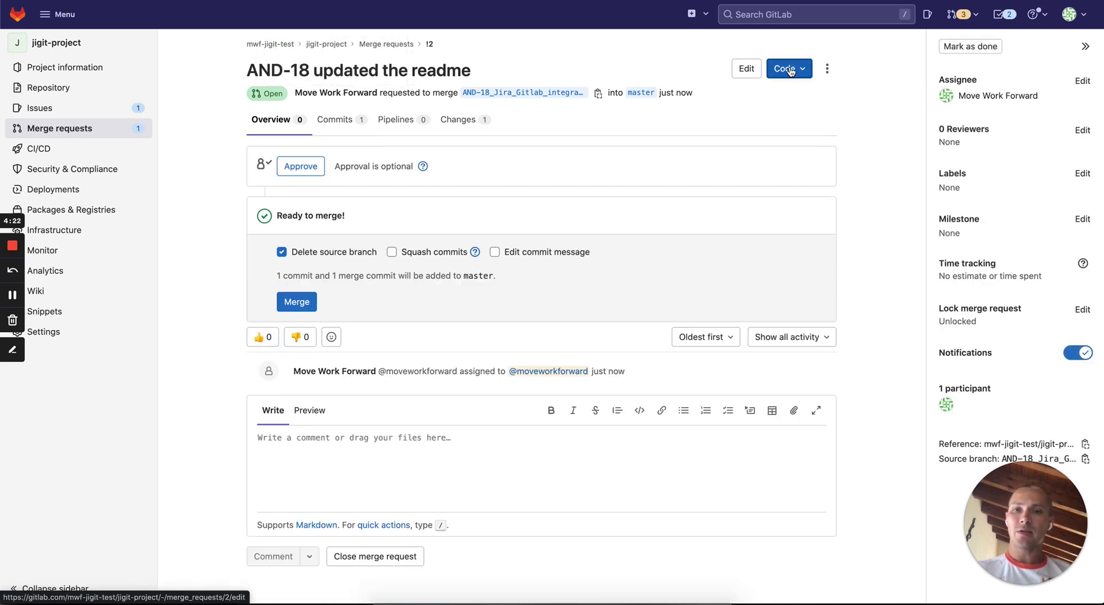
# Switch back to Jira and check the AND-18 issue page.
pyautogui.hotkey('ctrl', 'Tab')
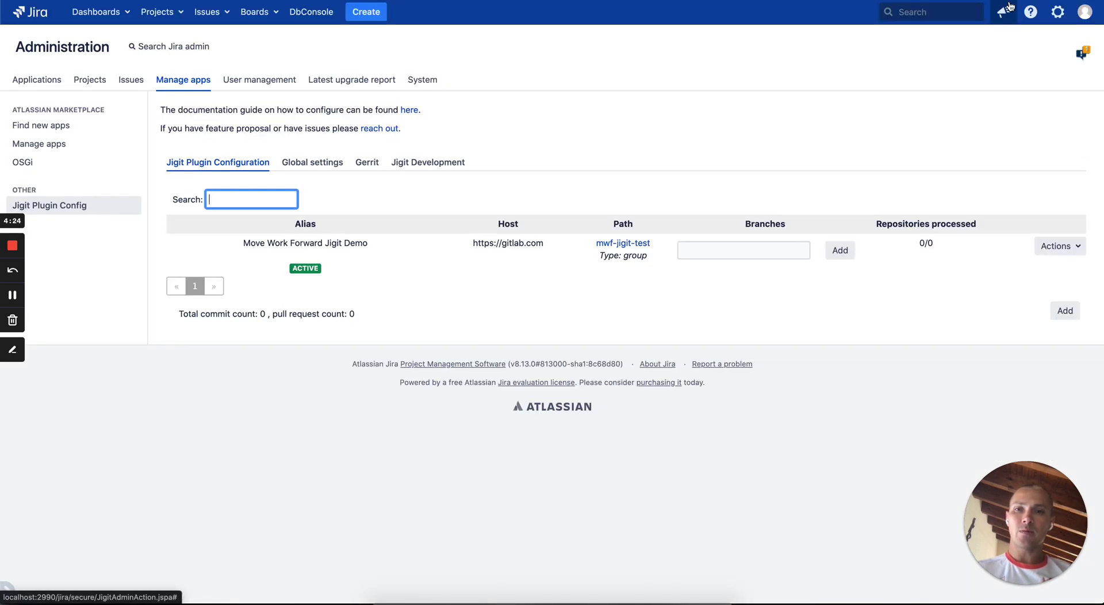
pyautogui.hotkey('alt', 'Left')
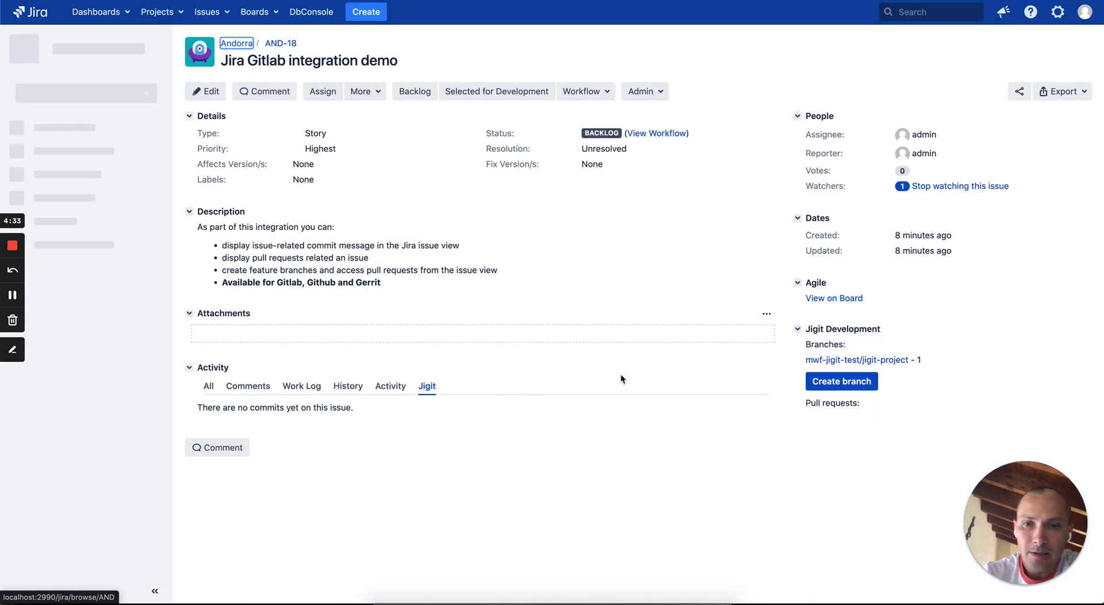
pyautogui.click(796, 449)
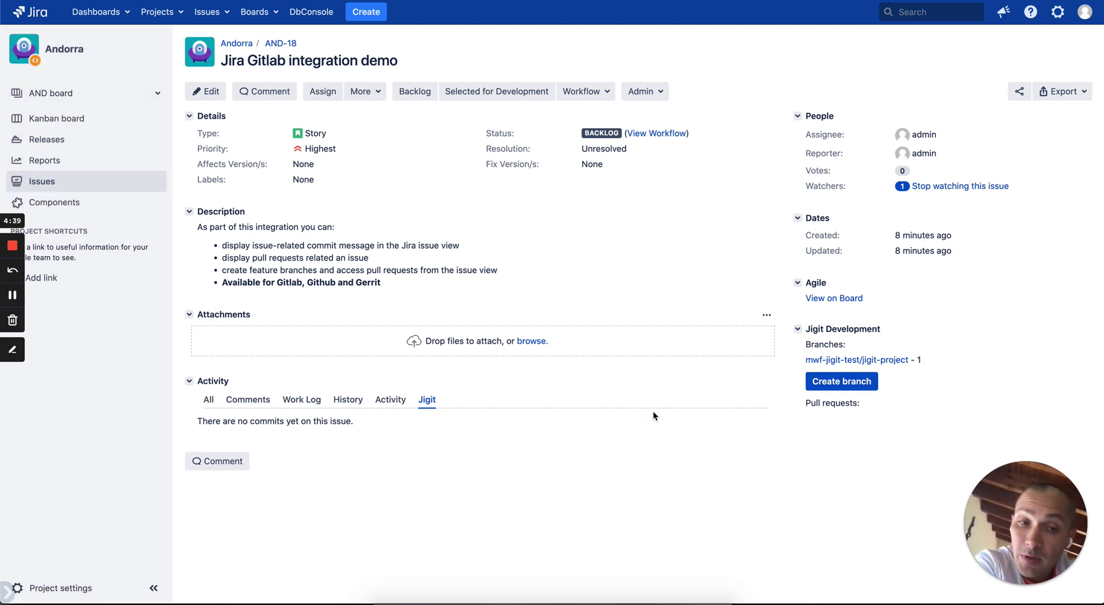
# Review the GitLab connection's edit settings in Jigit Plugin Config, then return to AND-18.
pyautogui.hotkey('alt', 'Left')
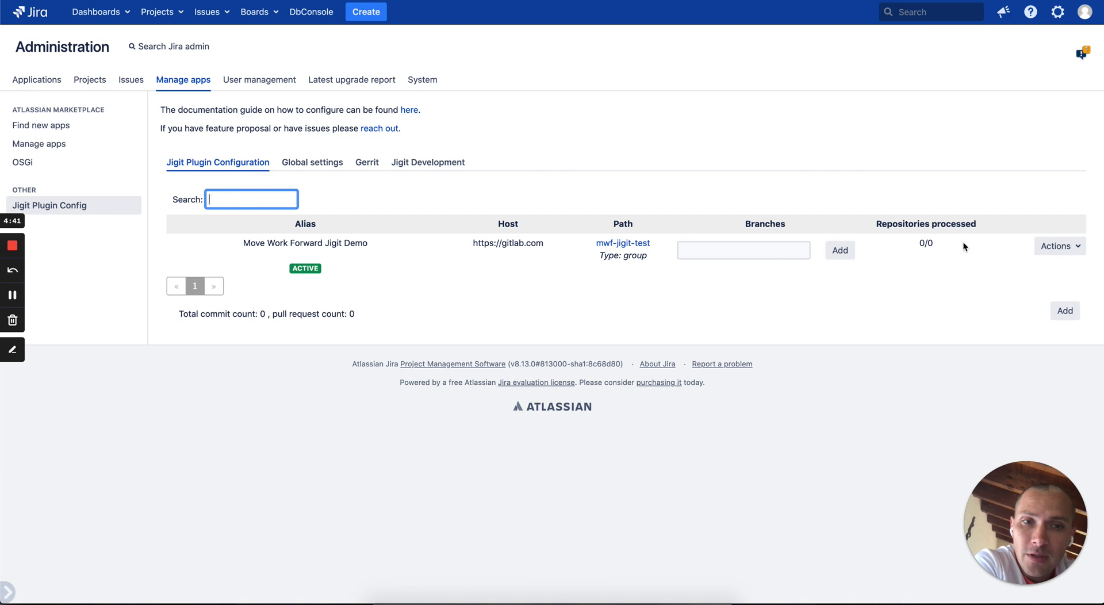
pyautogui.click(1052, 246)
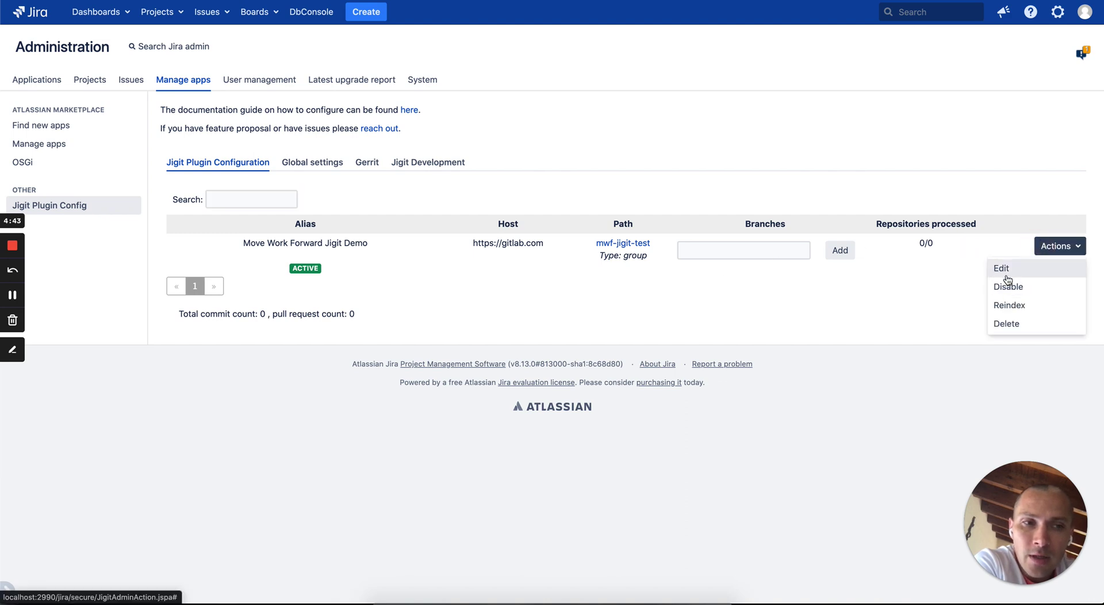
pyautogui.click(1008, 272)
pyautogui.scroll(-3, 505, 386)
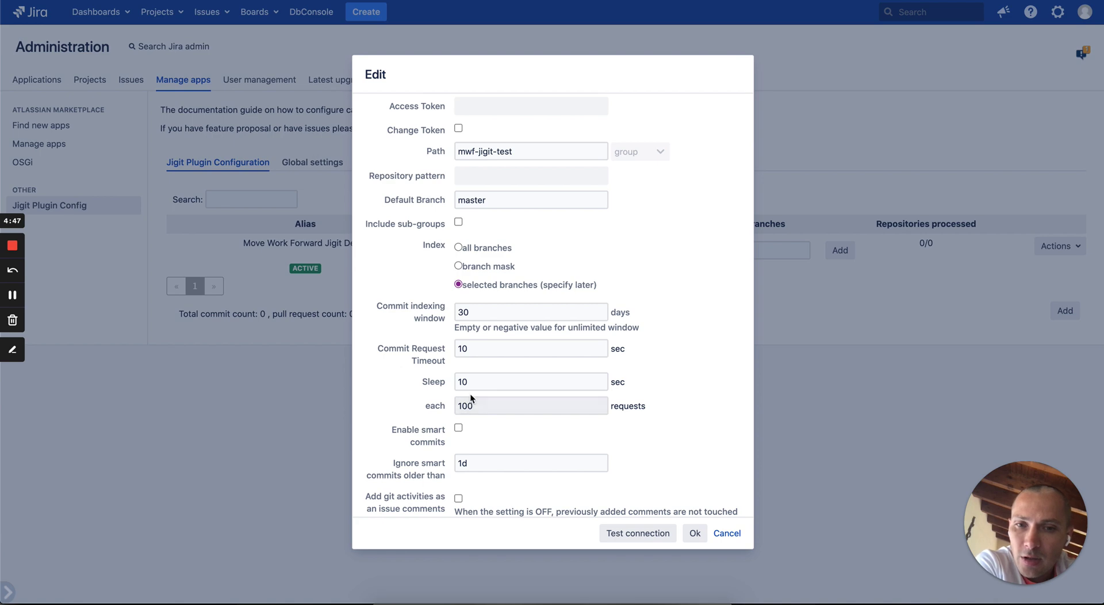
pyautogui.scroll(-1, 475, 358)
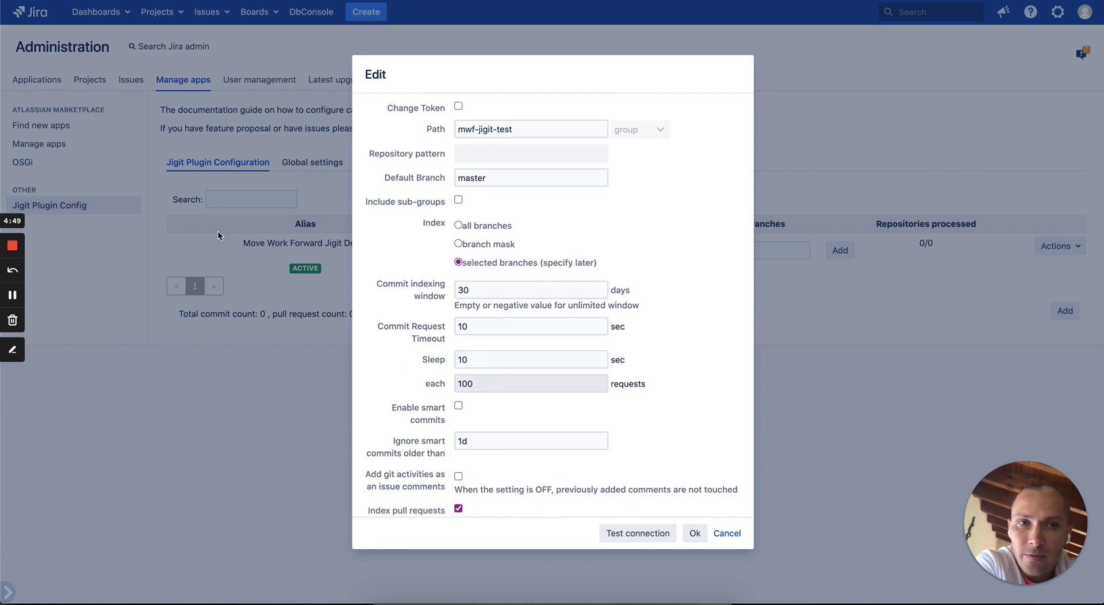
pyautogui.click(11, 296)
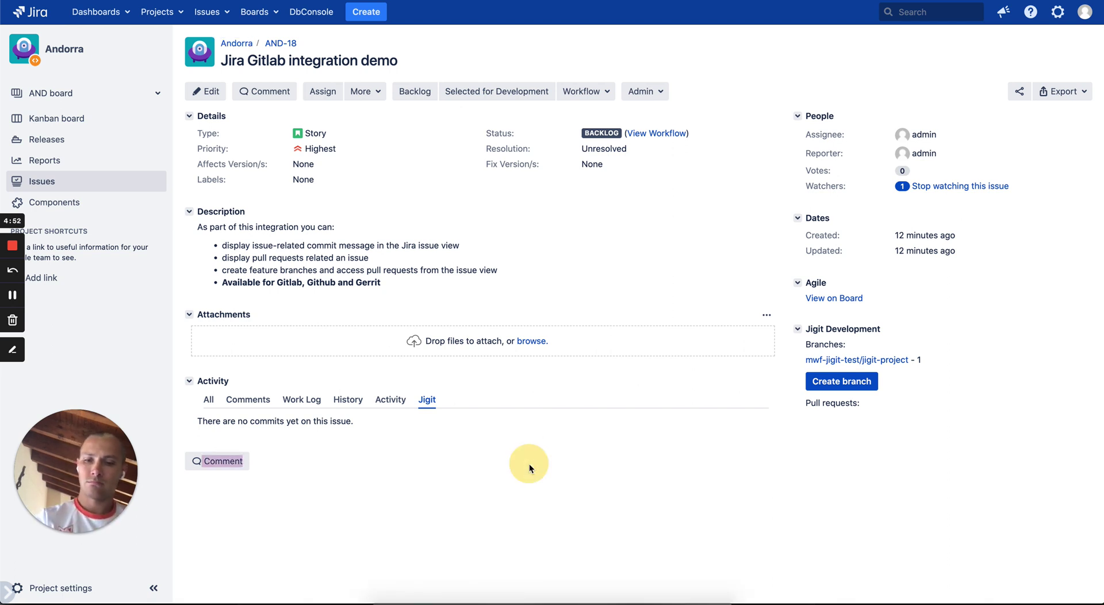